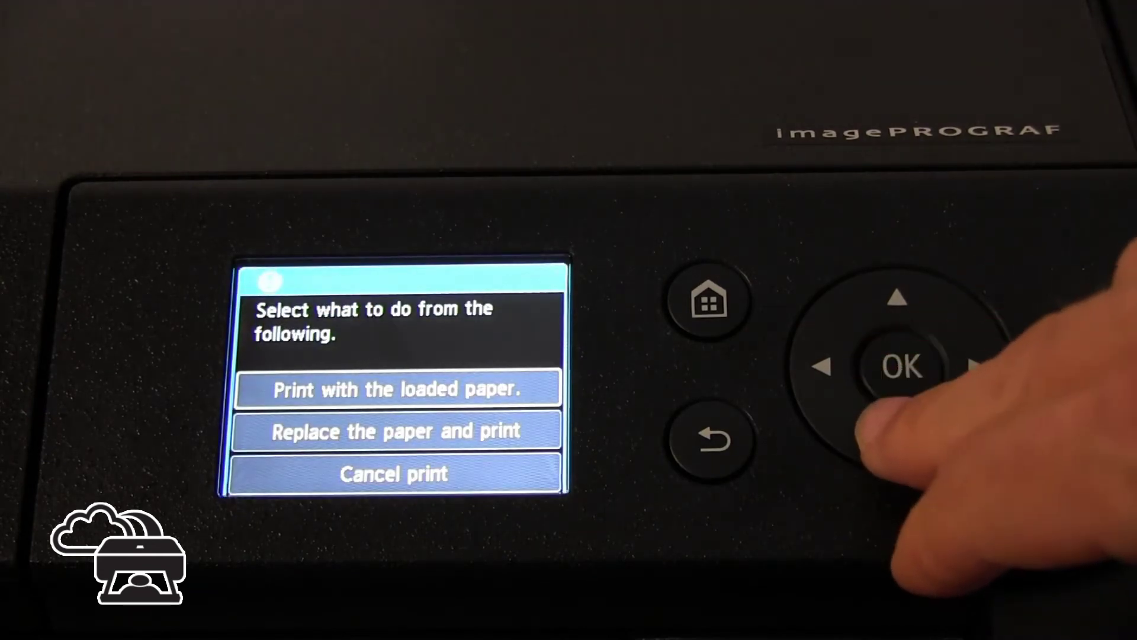
Print the cloud registration sheet on the loaded paper and ready the registration ID entry
left_click(898, 366)
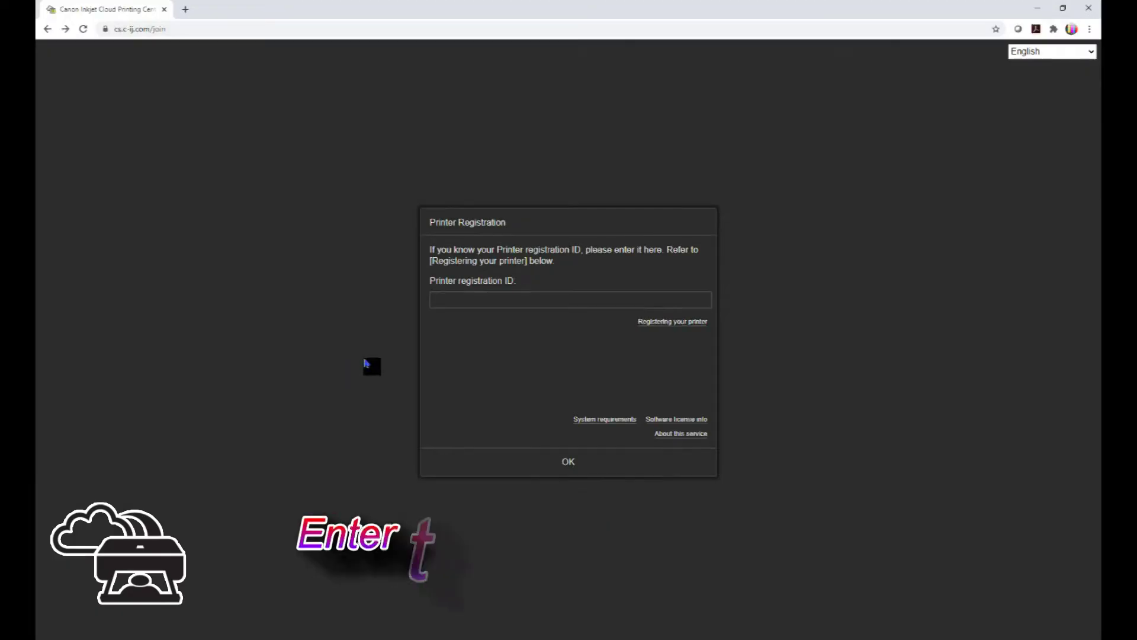
left_click(456, 307)
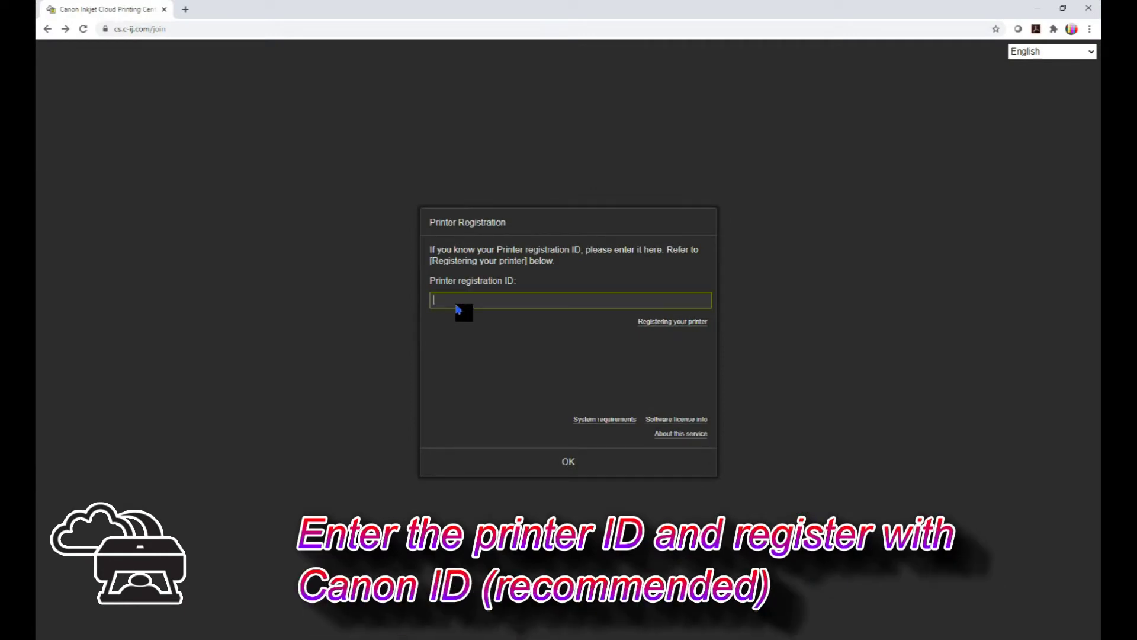
Submit the printer registration ID and choose to sign in with an existing Canon ID
type("4S")
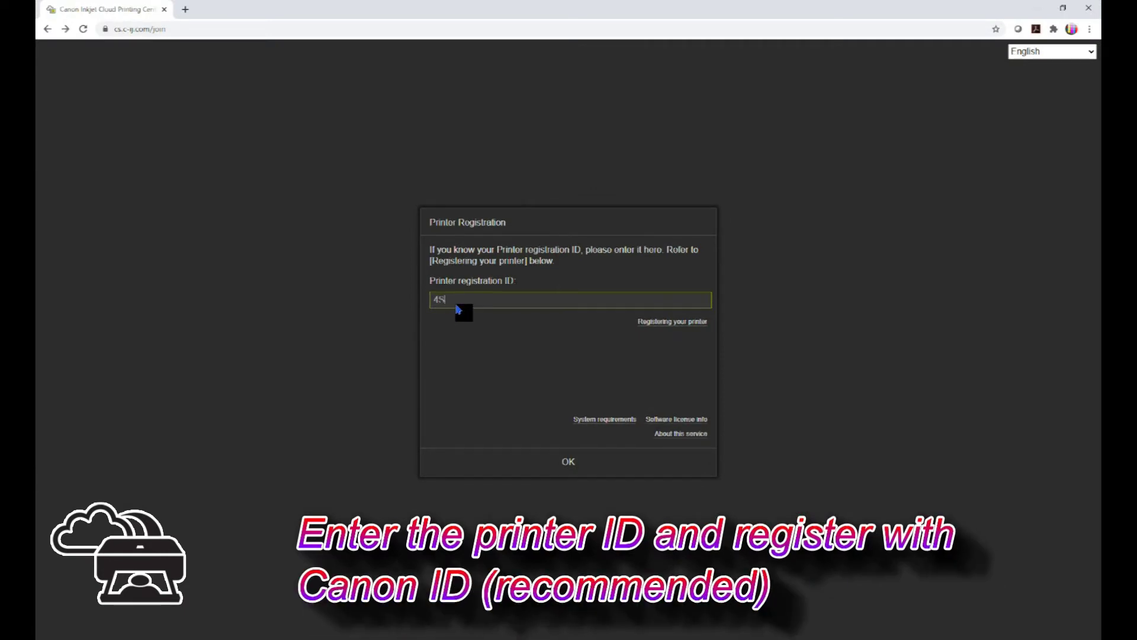
type("SV2V")
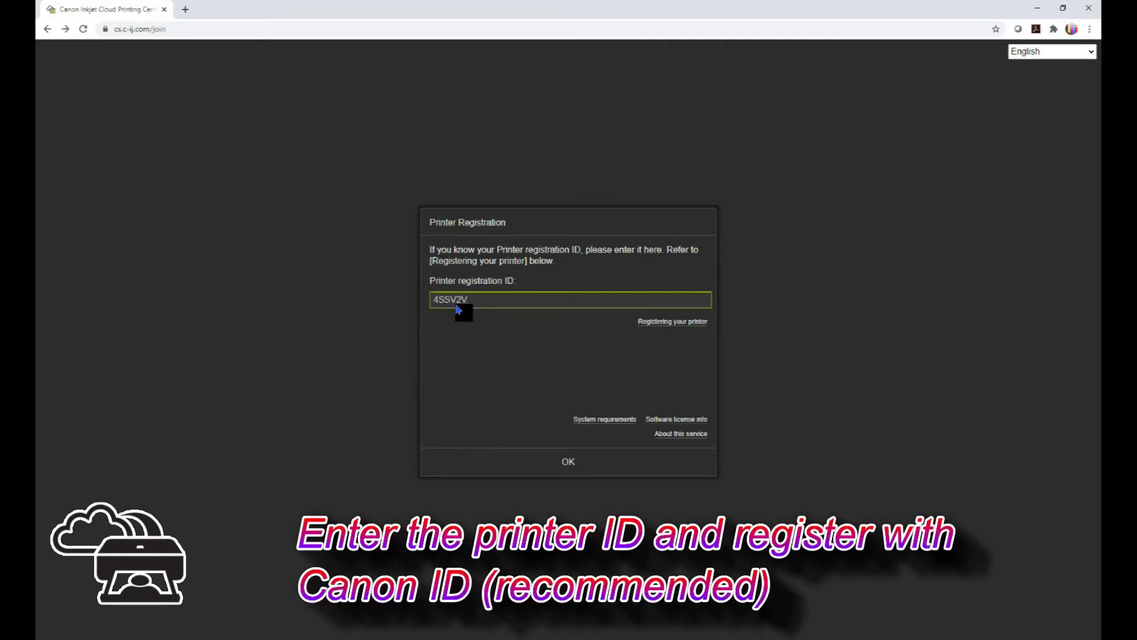
left_click(565, 464)
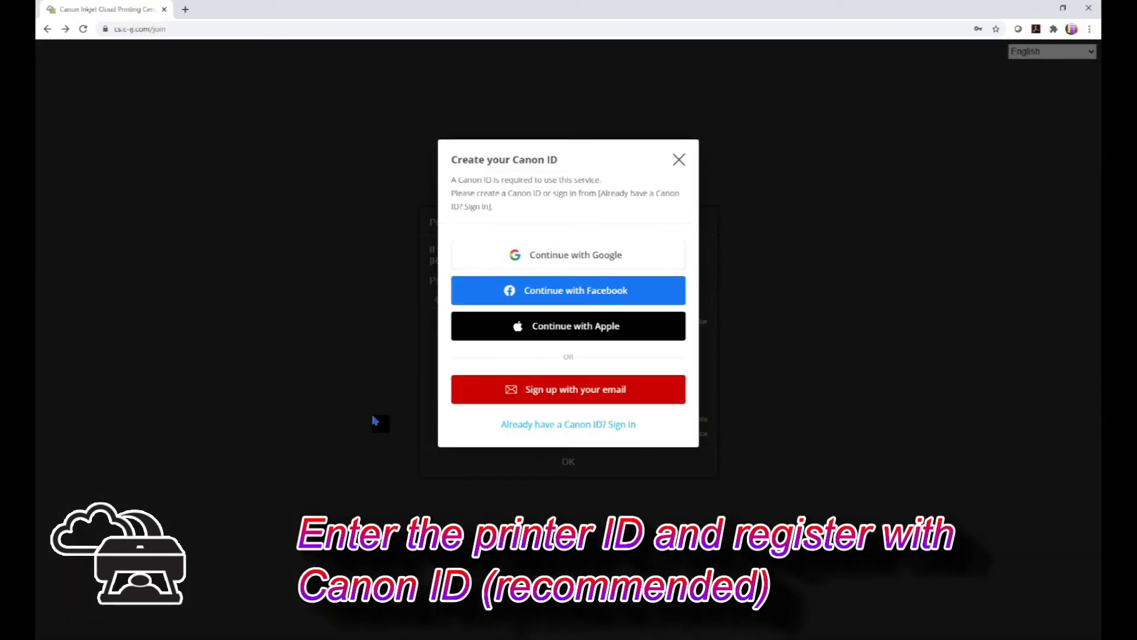
left_click(545, 425)
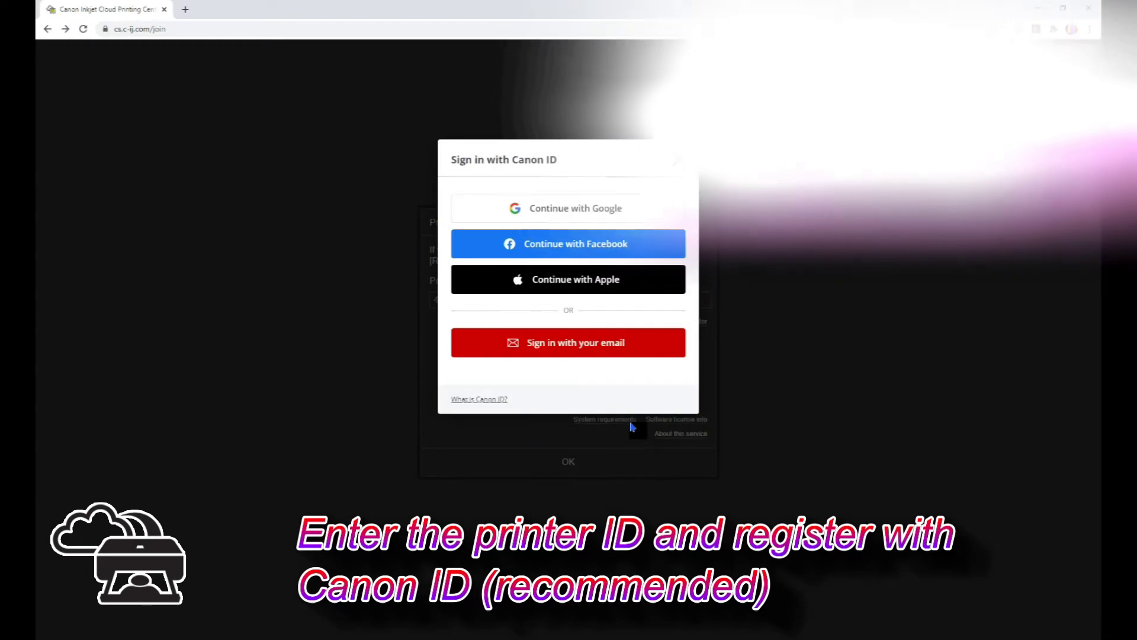
Sign in with the Canon ID account's email address and password
left_click(609, 349)
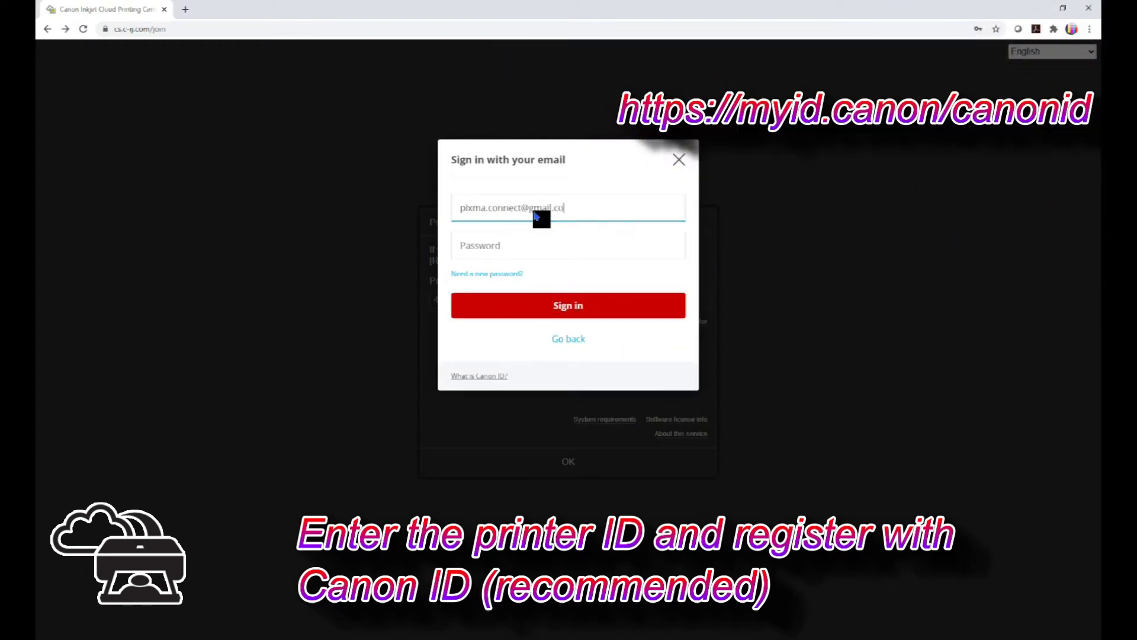
left_click(536, 249)
type("********")
left_click(580, 296)
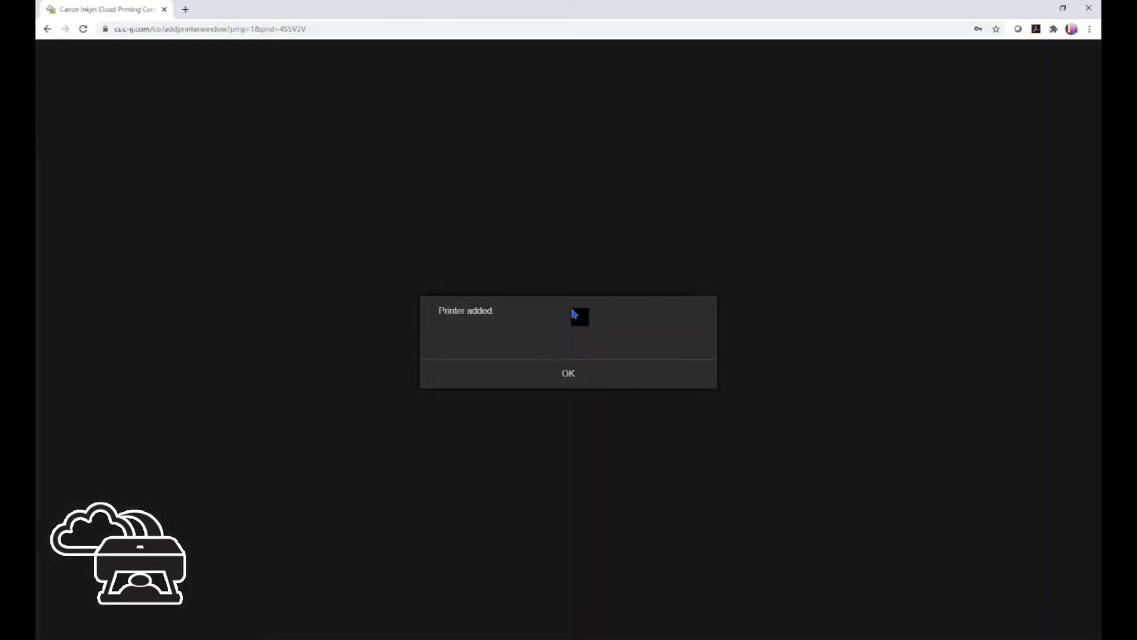
Dismiss the Printer added notice and view the PRO-300's Properties and Manage jobs pages
left_click(578, 377)
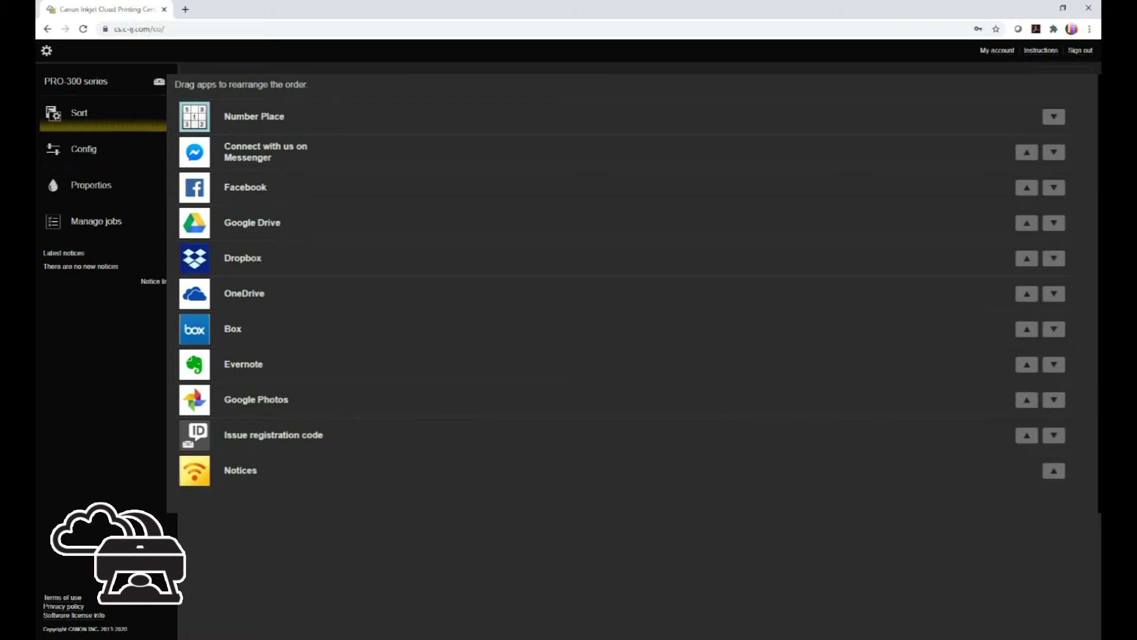
left_click(122, 192)
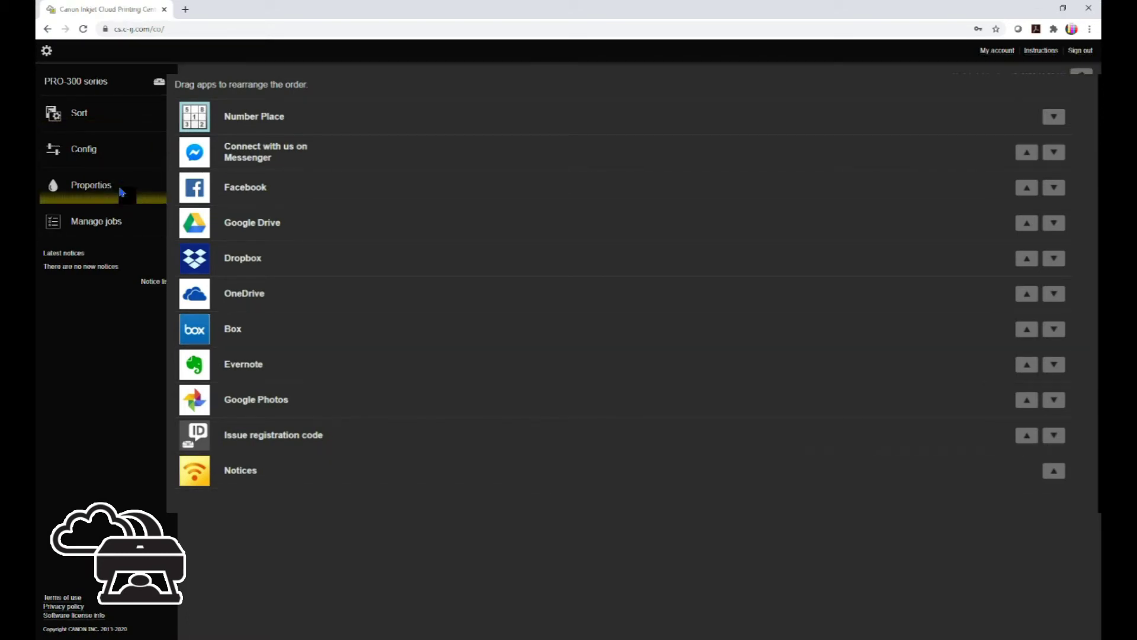
left_click(120, 229)
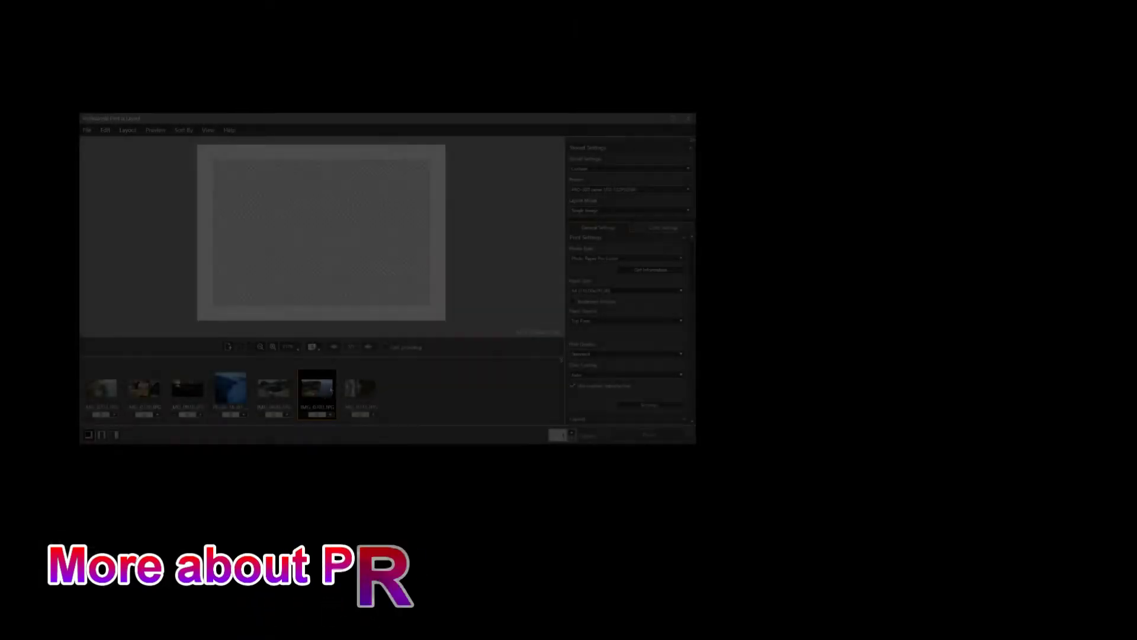
Lay out IMG_0703 as a Gallery Wrap with 1x3 panels and 8" x 10" frame size
left_click_drag(317, 388, 346, 274)
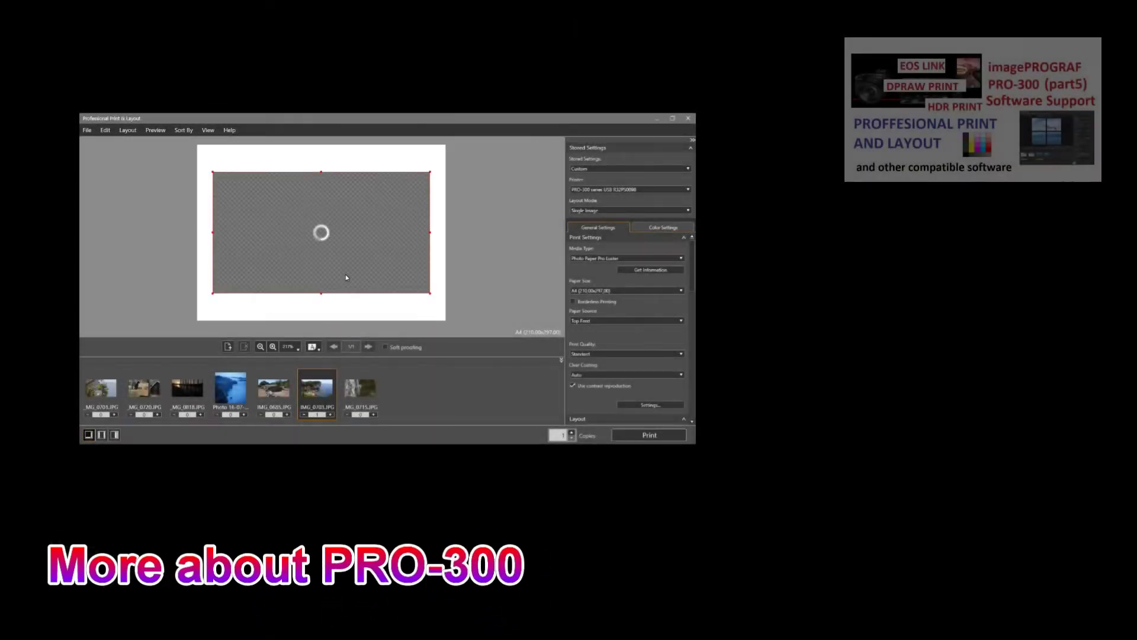
left_click(592, 213)
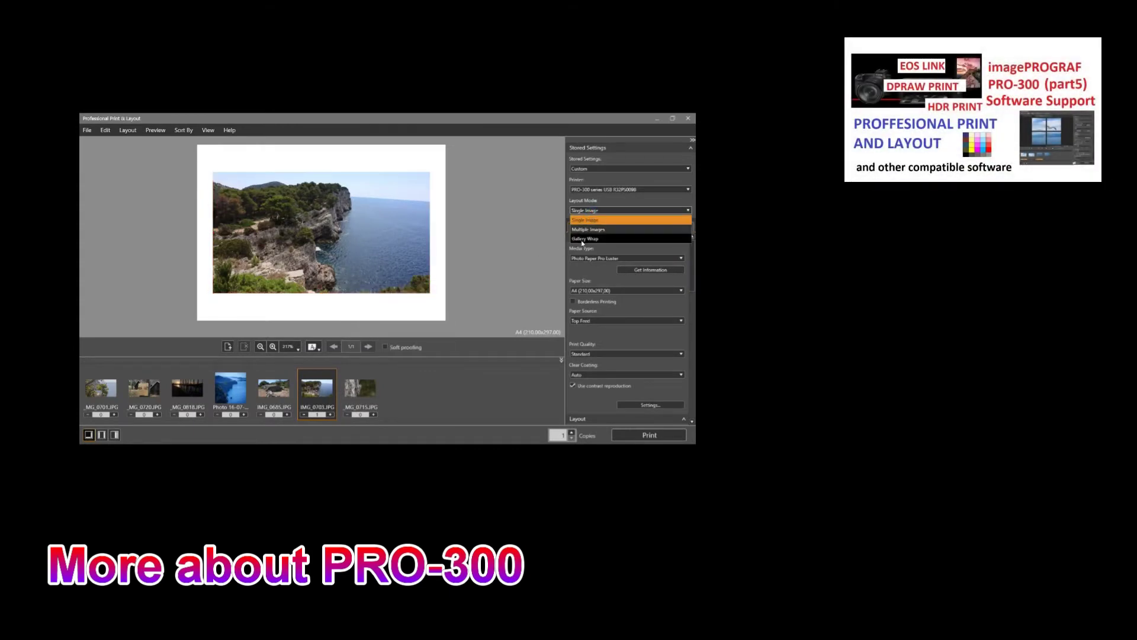
left_click(584, 239)
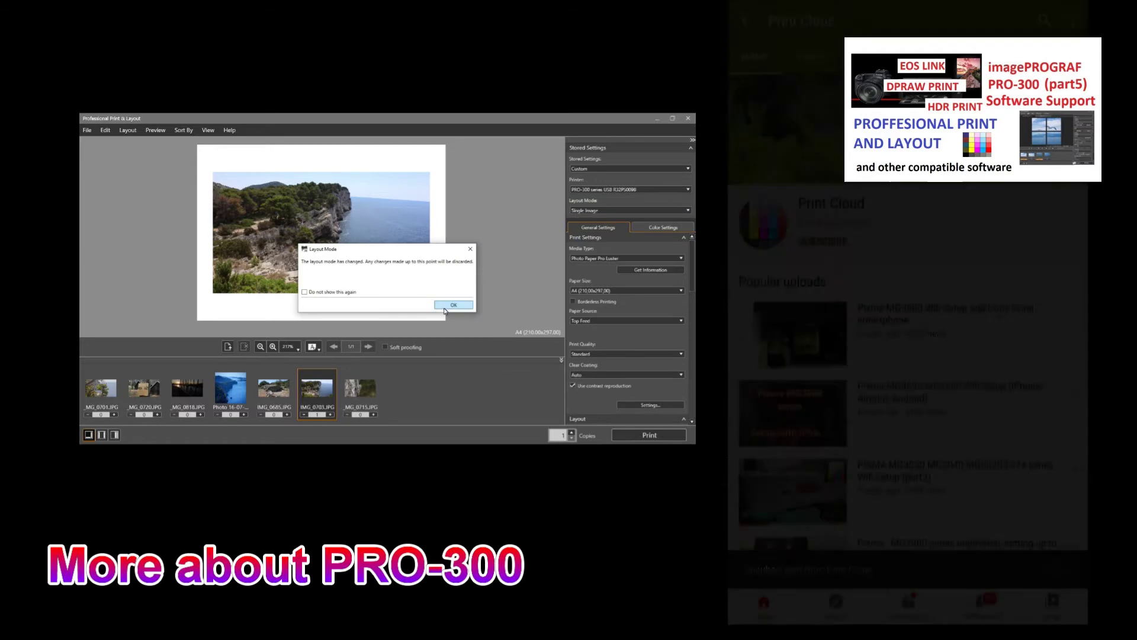
left_click(454, 305)
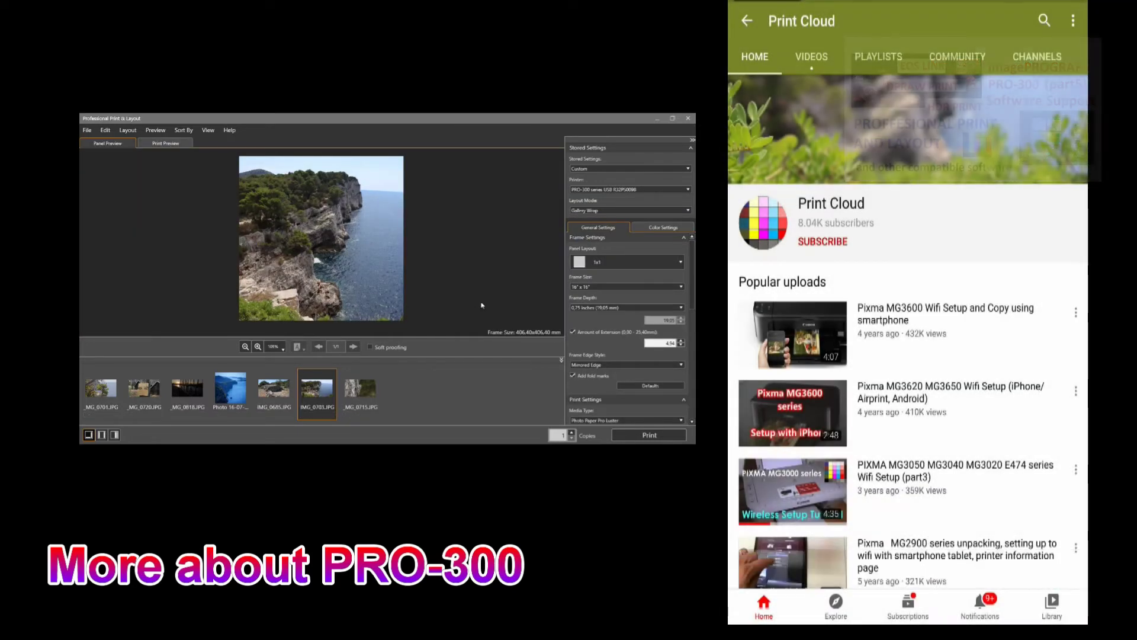
left_click(597, 264)
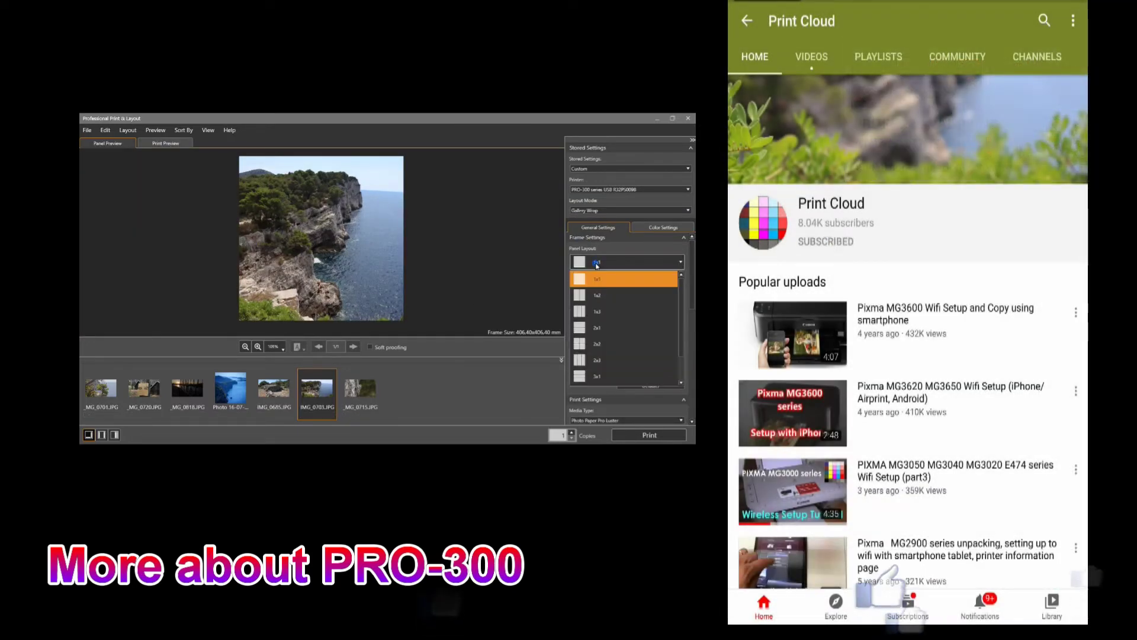
left_click(596, 312)
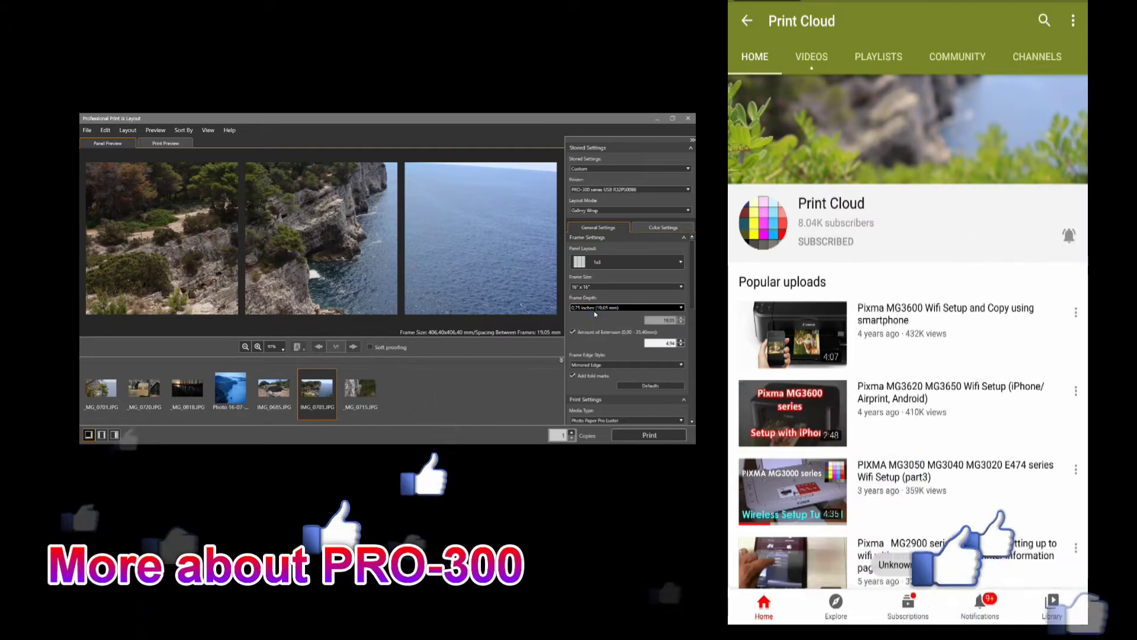
left_click(593, 287)
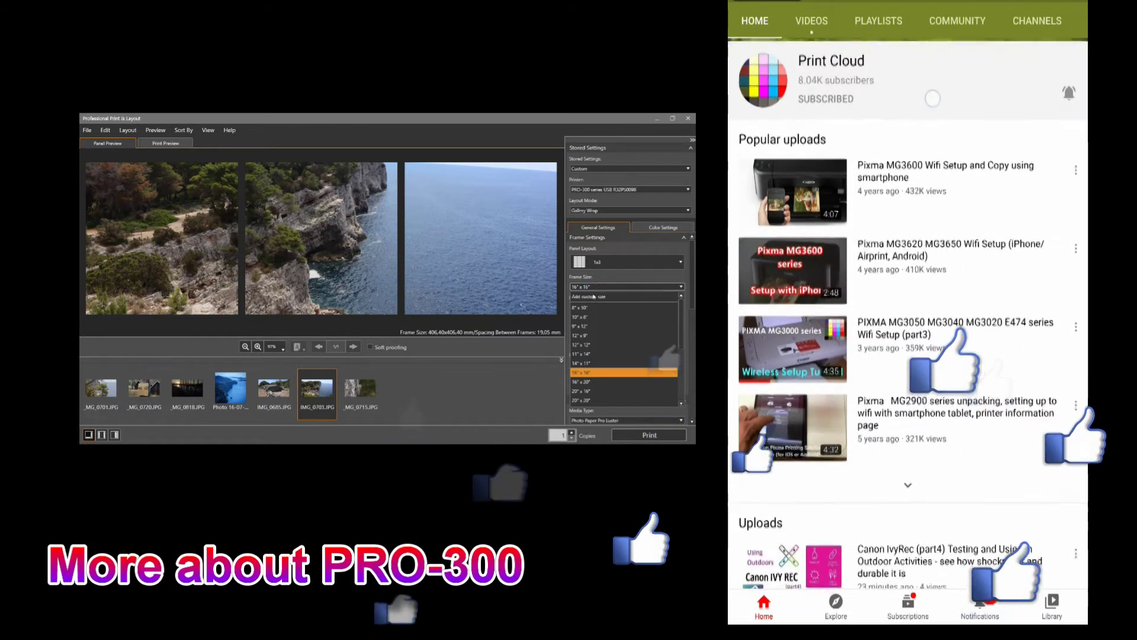
left_click(592, 307)
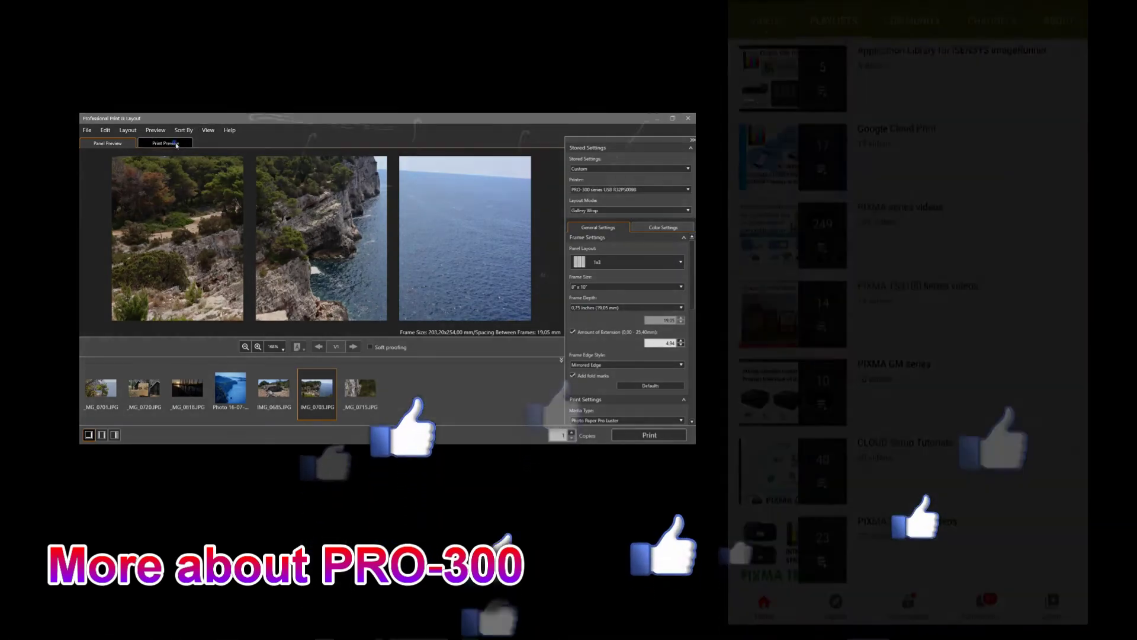
Check the third and first panel pages in Print Preview
left_click(177, 145)
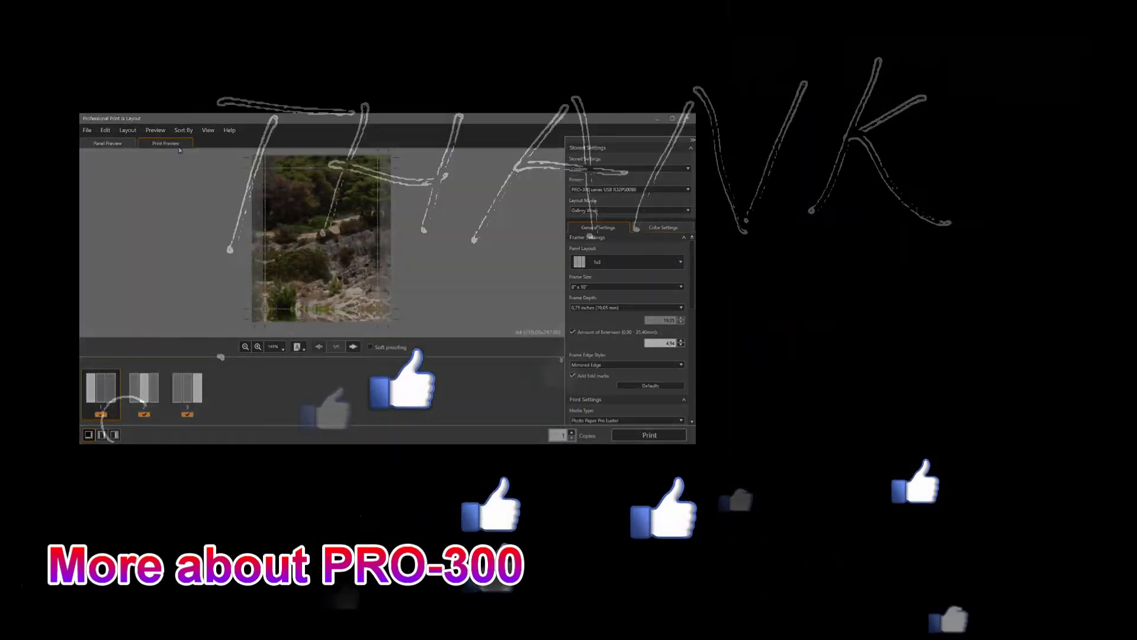
left_click(353, 347)
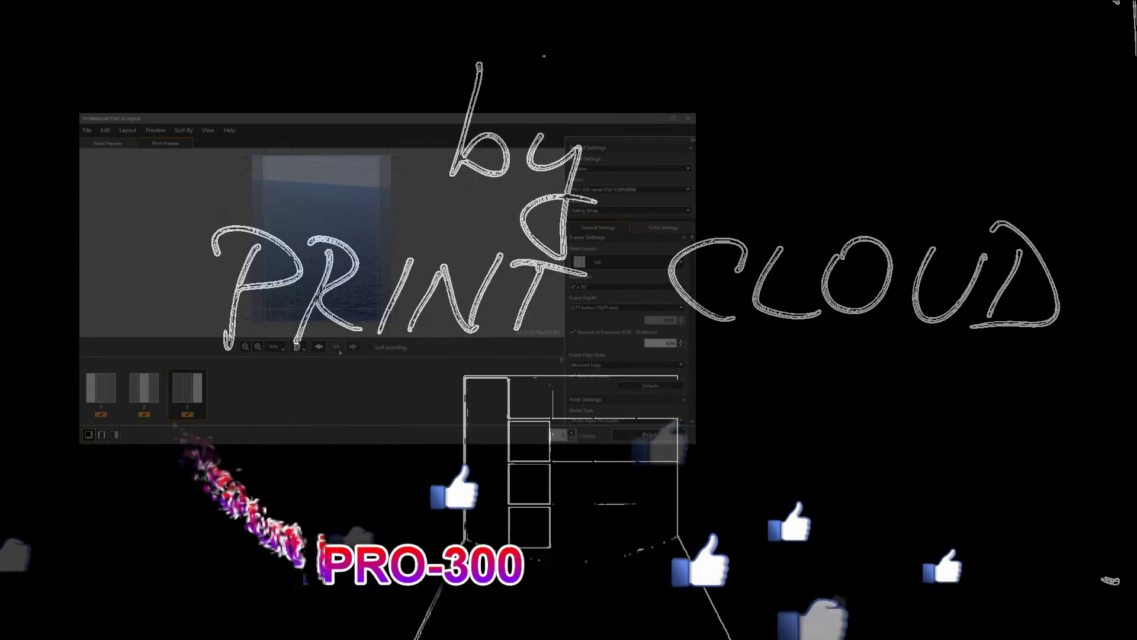
left_click(318, 347)
left_click(319, 348)
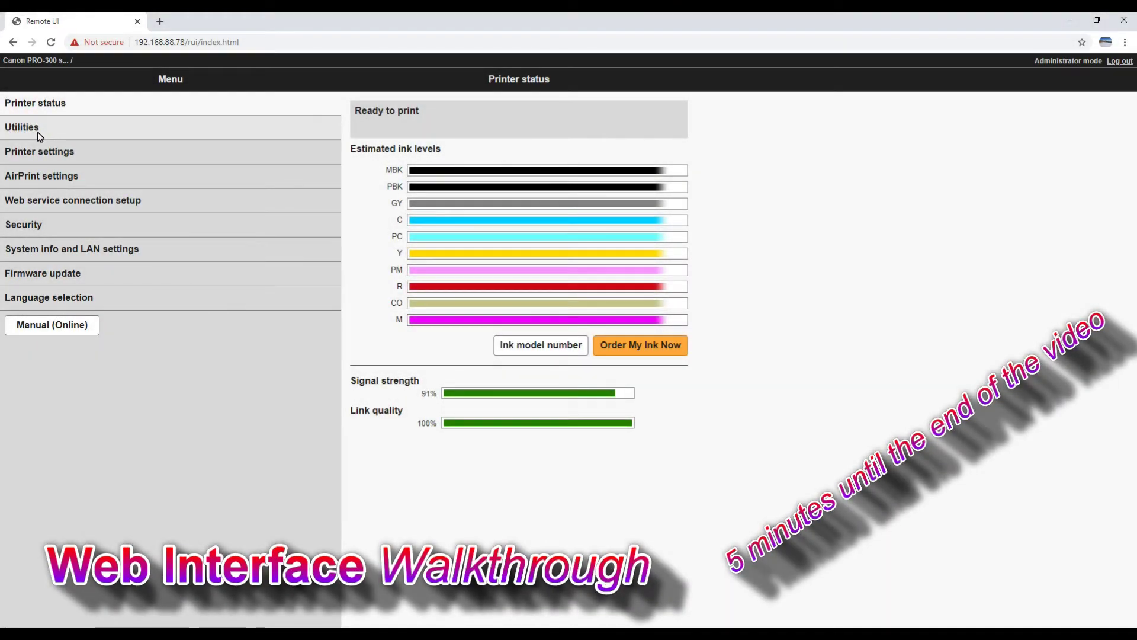
Review the Quiet and Energy saving pages under Printer settings
left_click(38, 133)
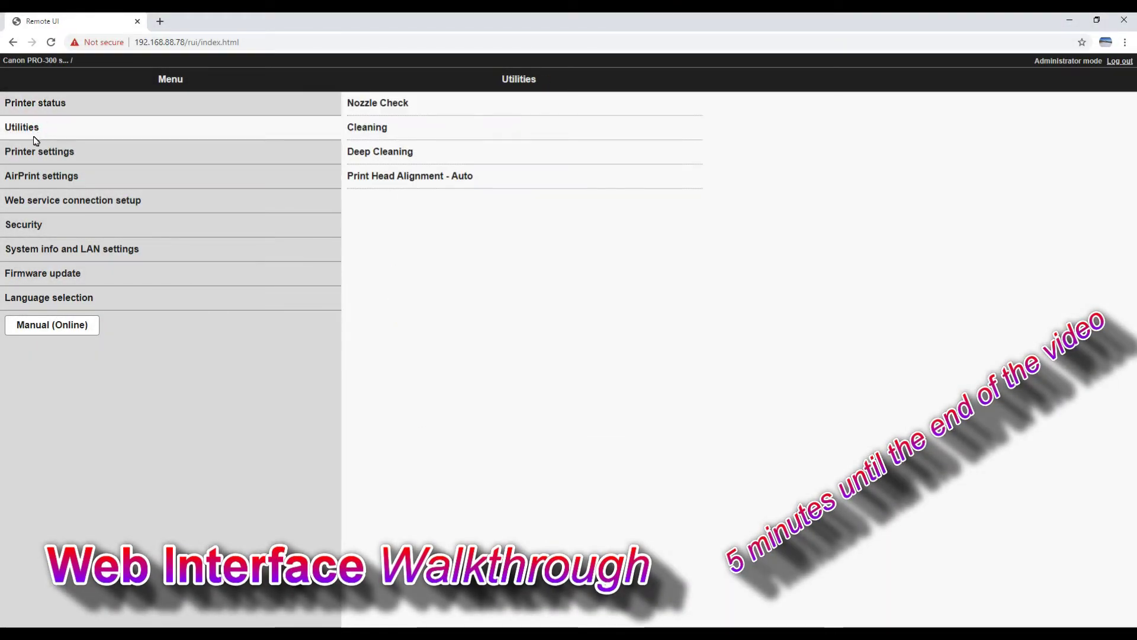
left_click(37, 152)
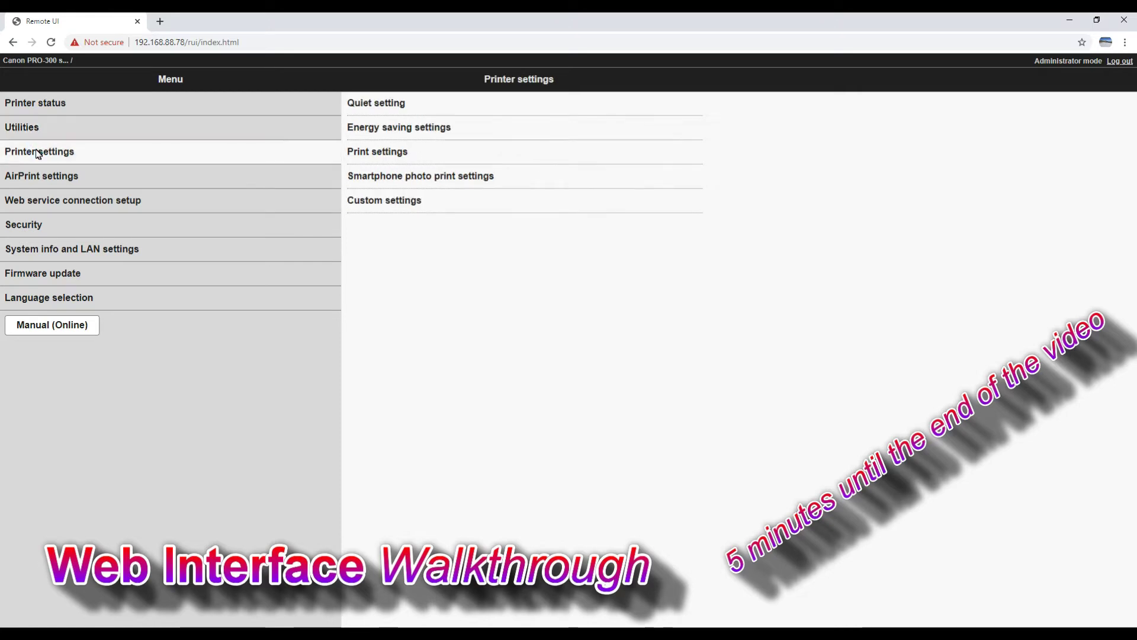
left_click(387, 107)
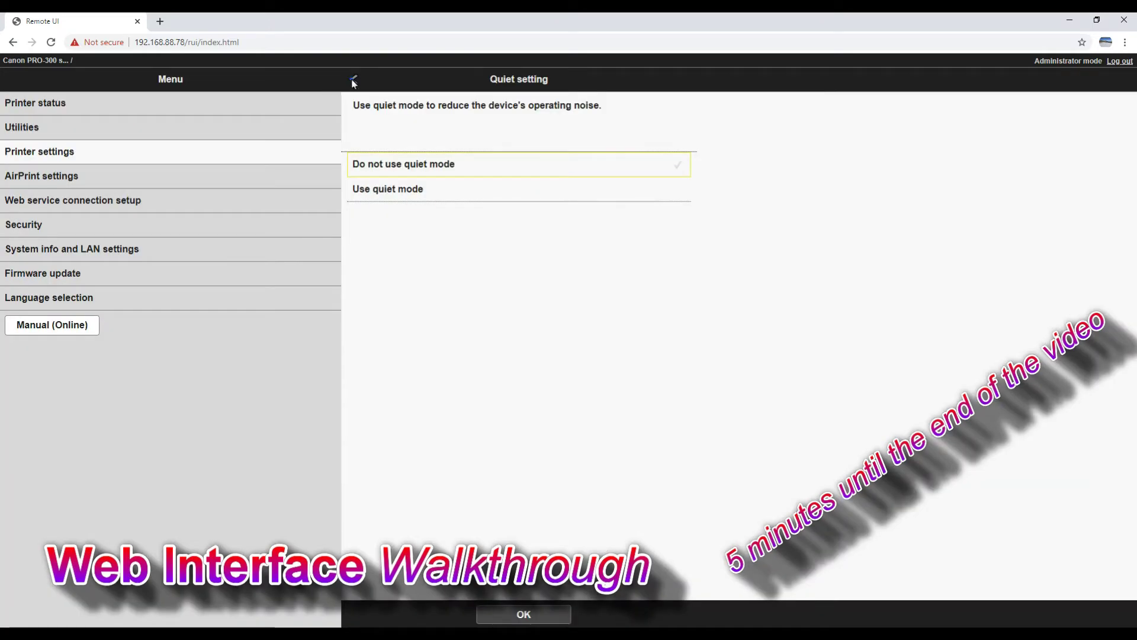
left_click(353, 81)
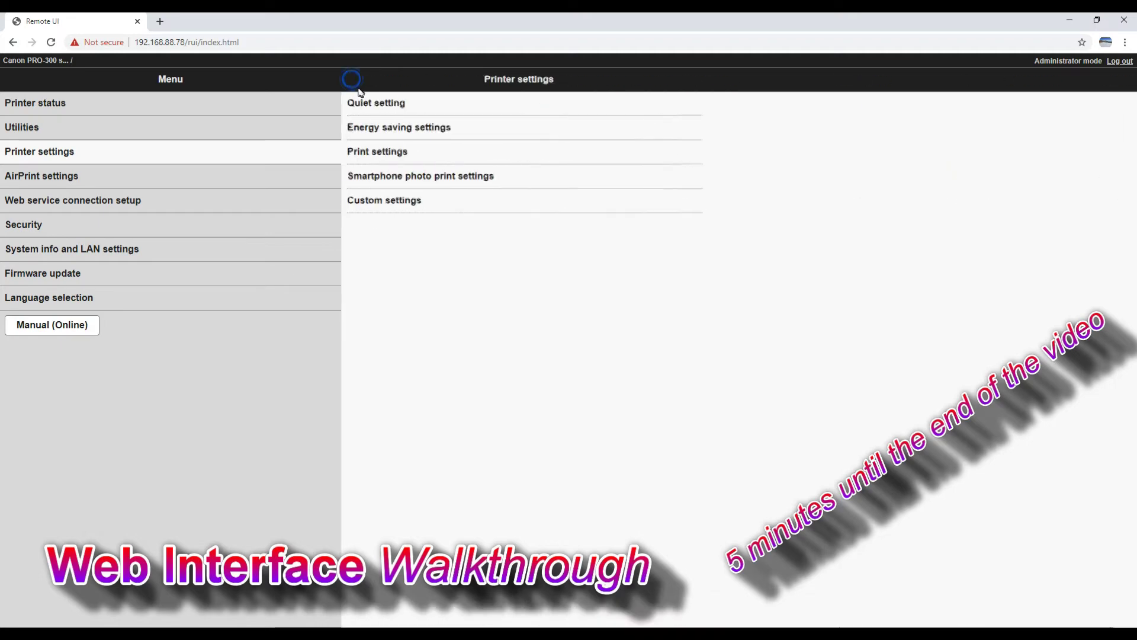
left_click(372, 127)
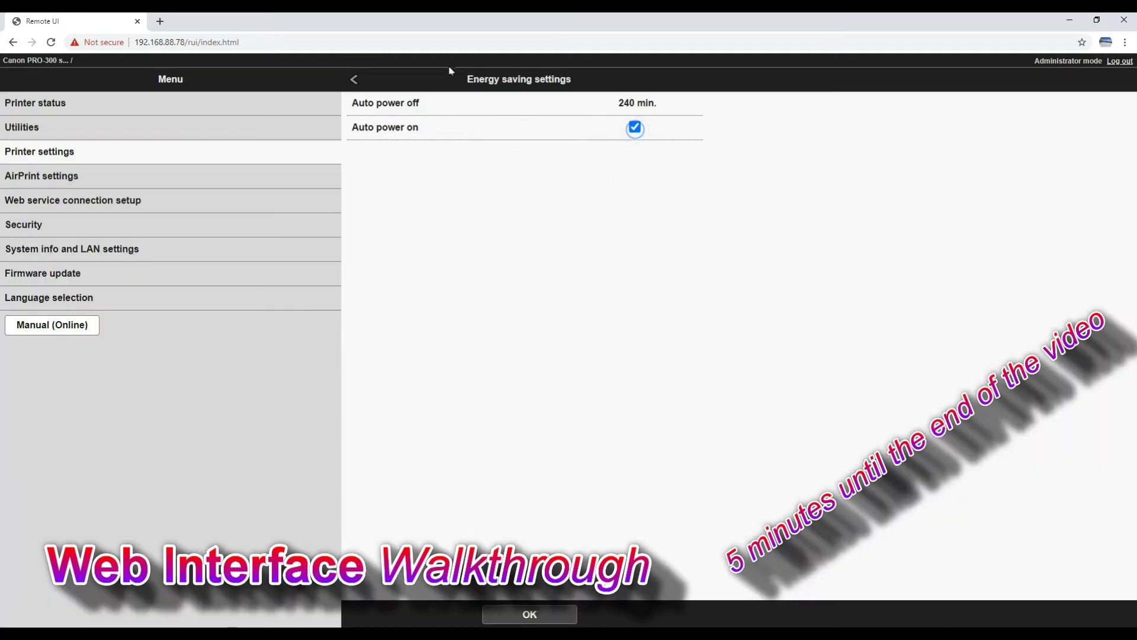
left_click(354, 80)
Inspect Print settings' borderless magnification and horizontal print position options without changing them
left_click(379, 153)
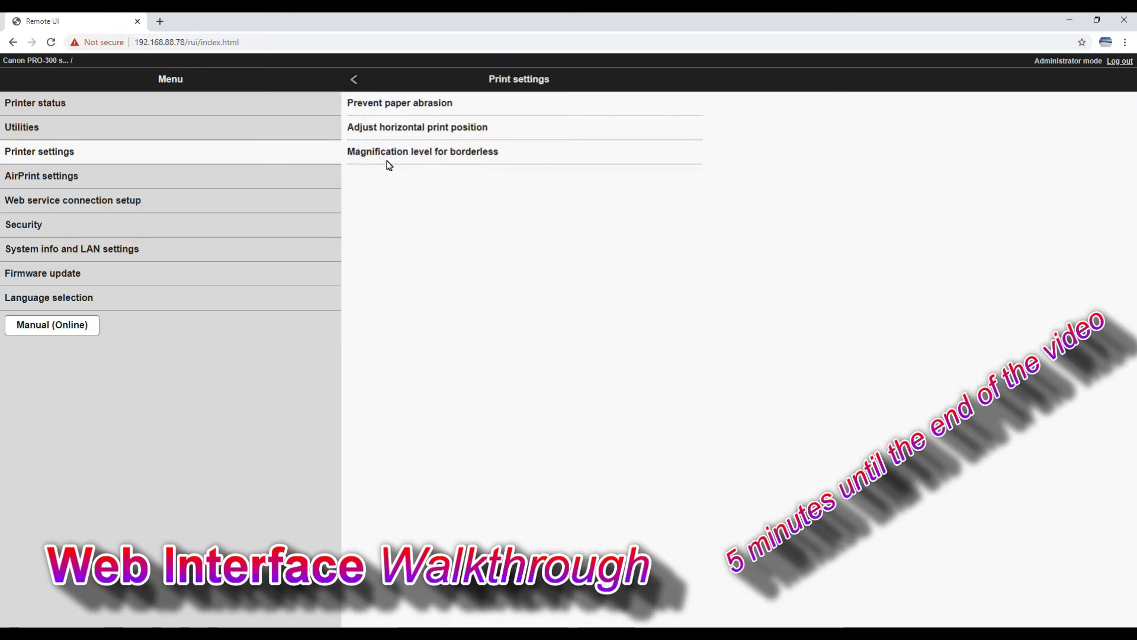
left_click(390, 155)
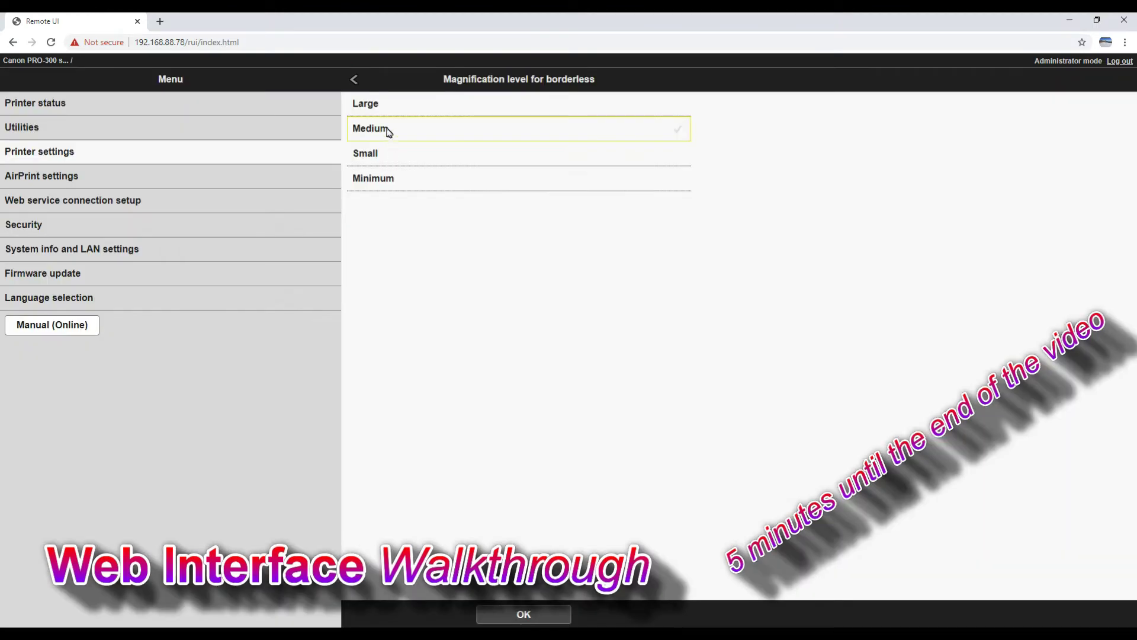
left_click(356, 86)
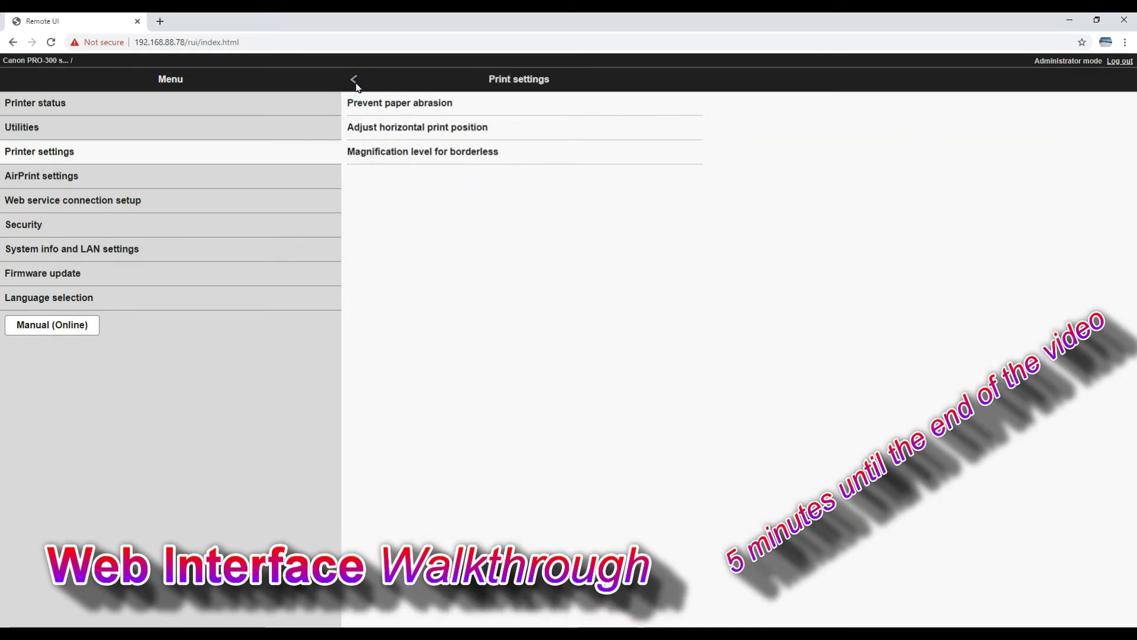
left_click(373, 125)
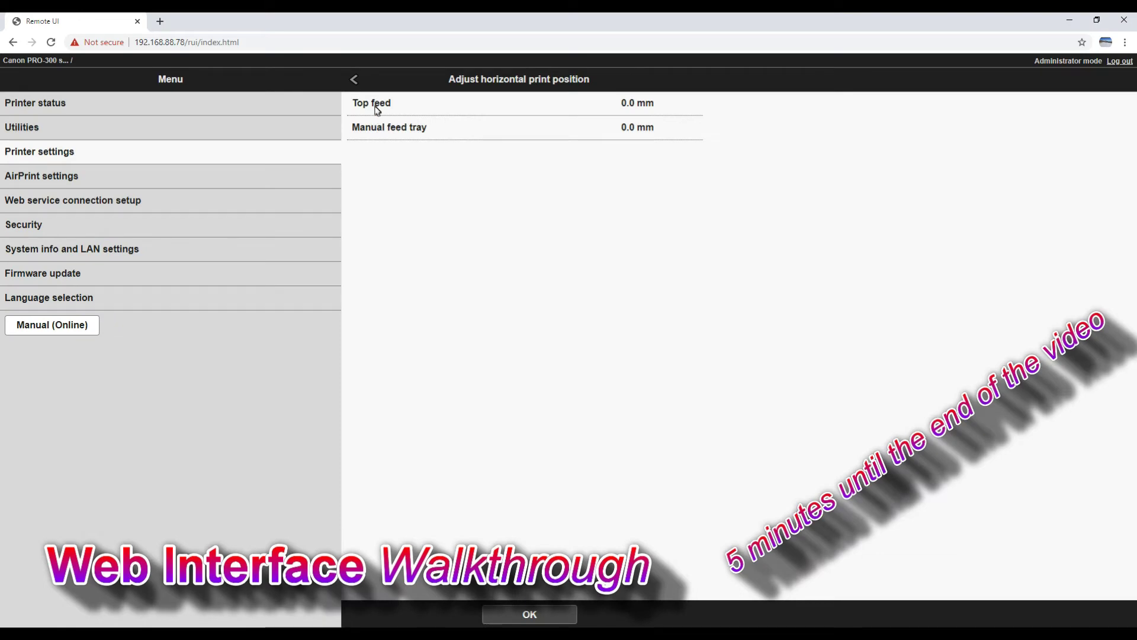
left_click(376, 111)
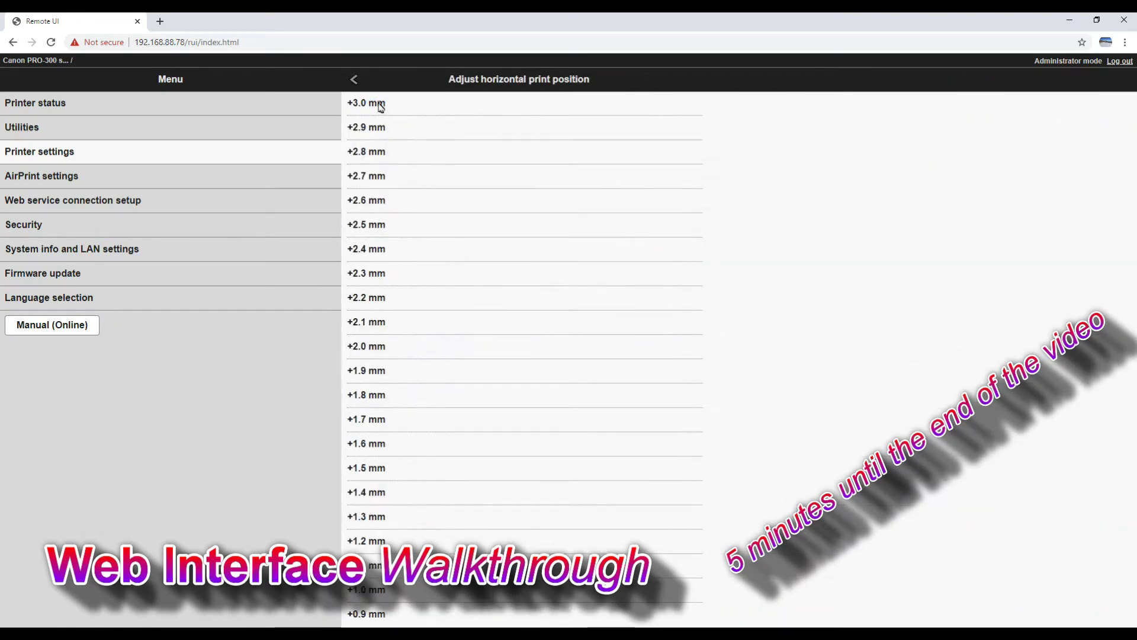
left_click(356, 84)
left_click(356, 86)
left_click(356, 86)
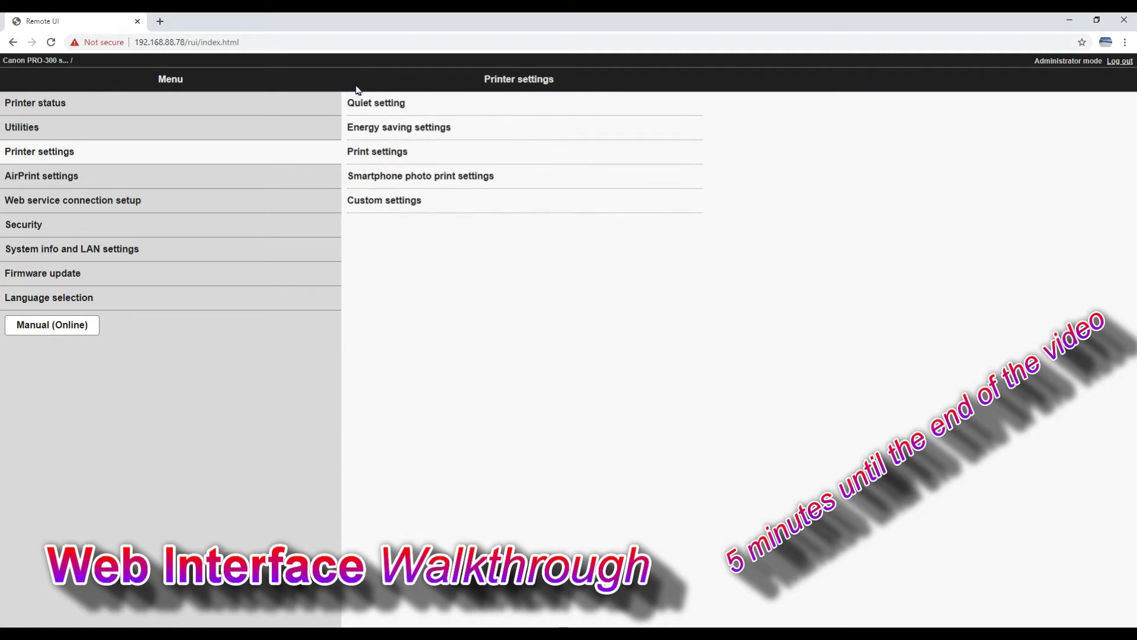
Turn on Auto photo fix in Smartphone photo print, then review Custom settings
left_click(402, 176)
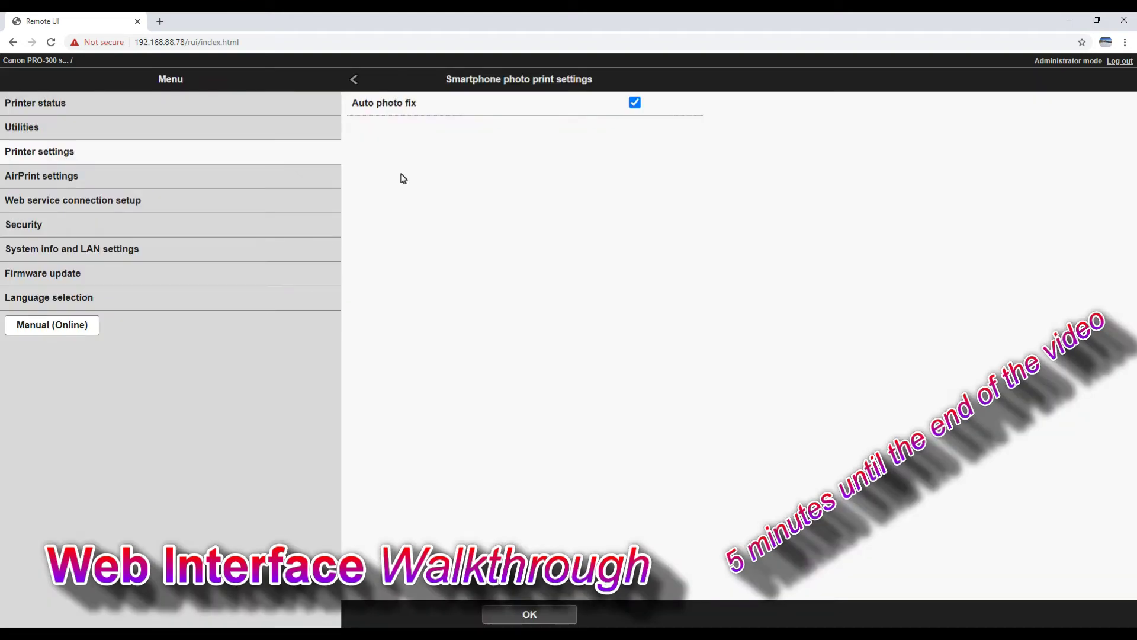
left_click(636, 104)
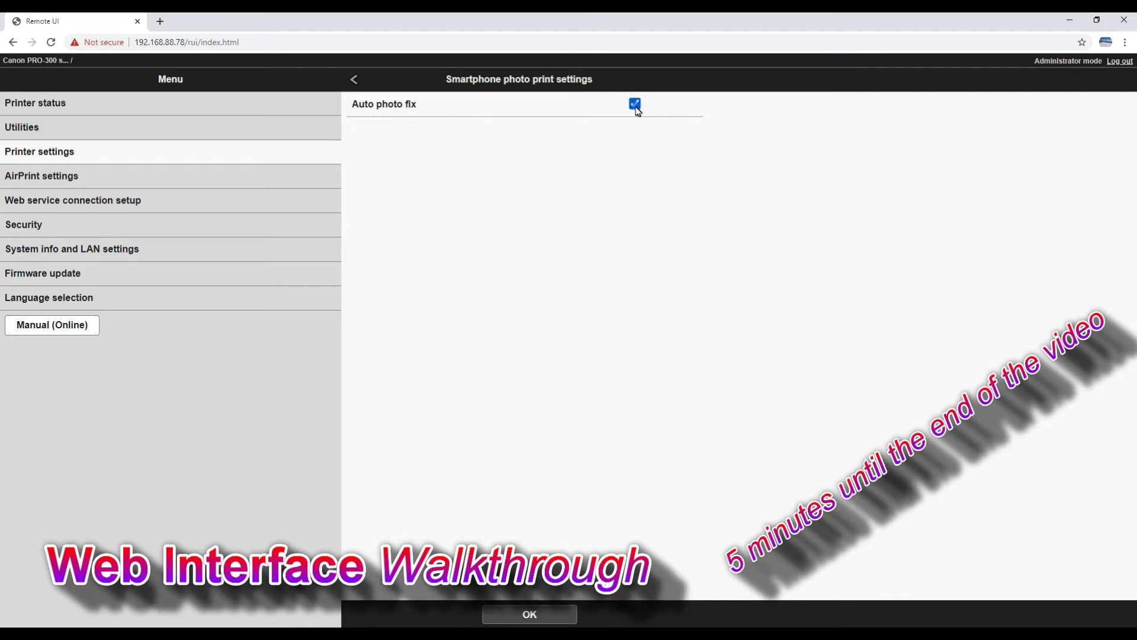
left_click(356, 83)
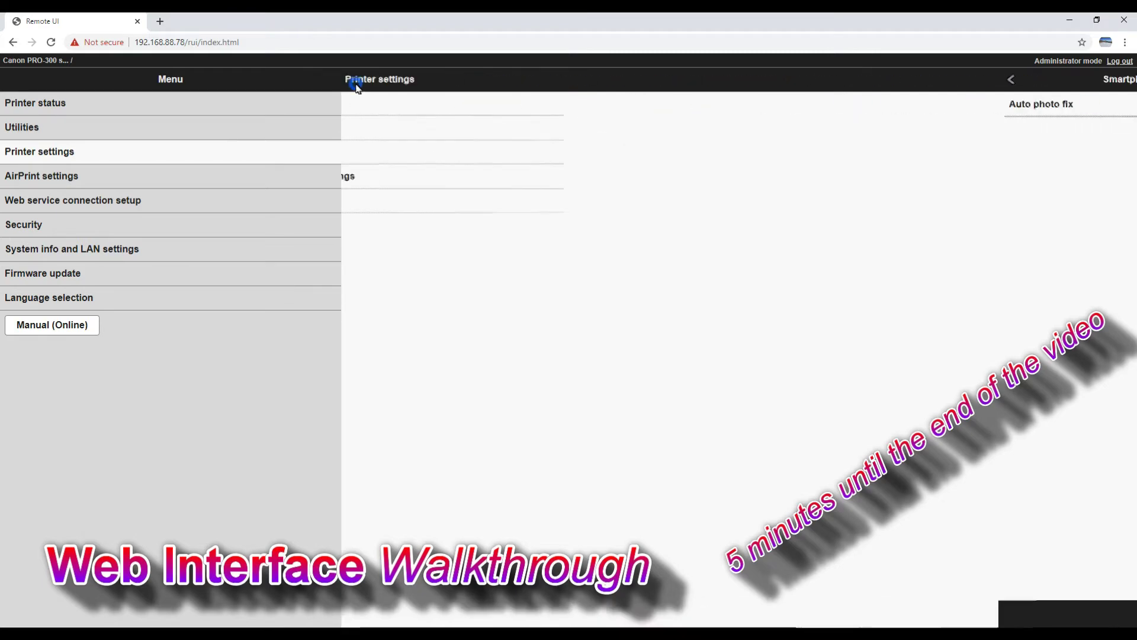
left_click(391, 204)
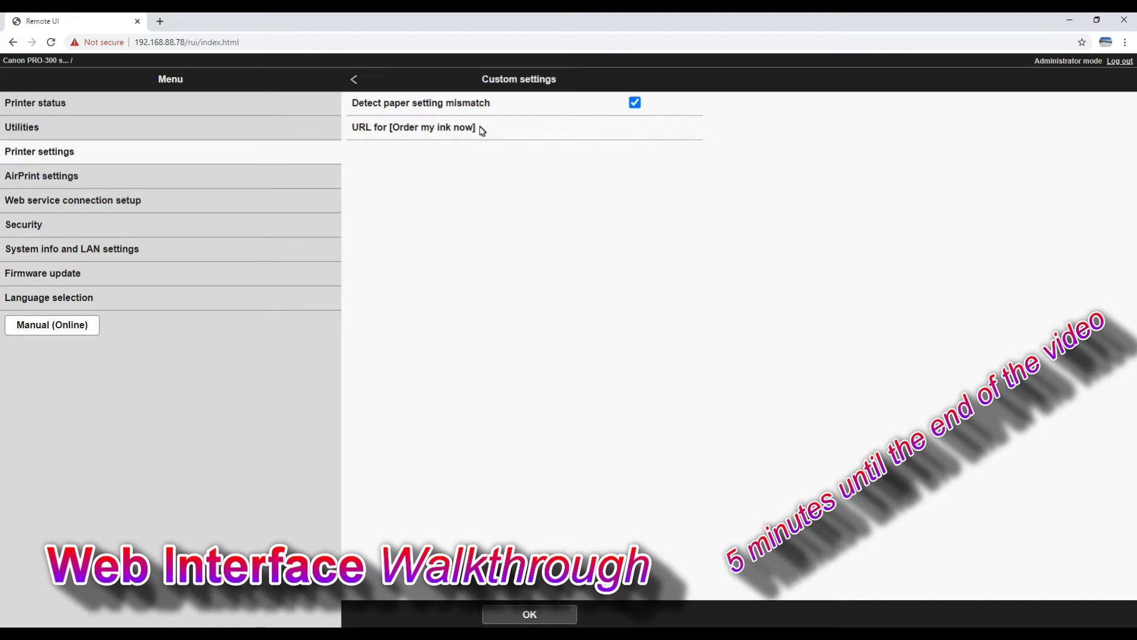
left_click(357, 82)
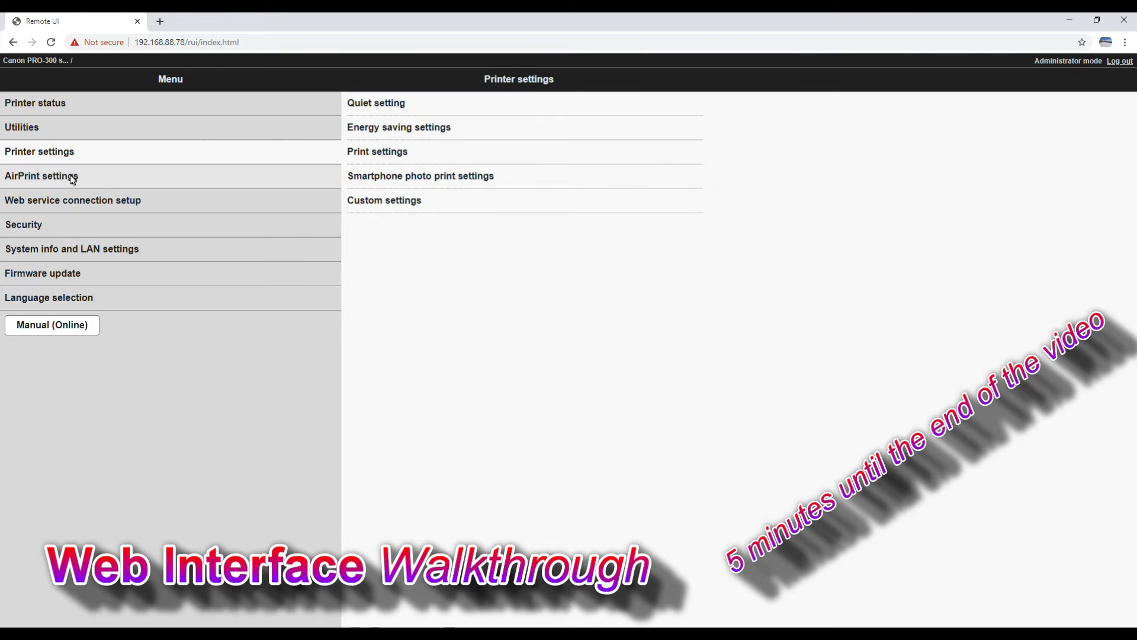
Save the AirPrint printer location as 'PRO print room', then go to Web service connection setup
left_click(70, 175)
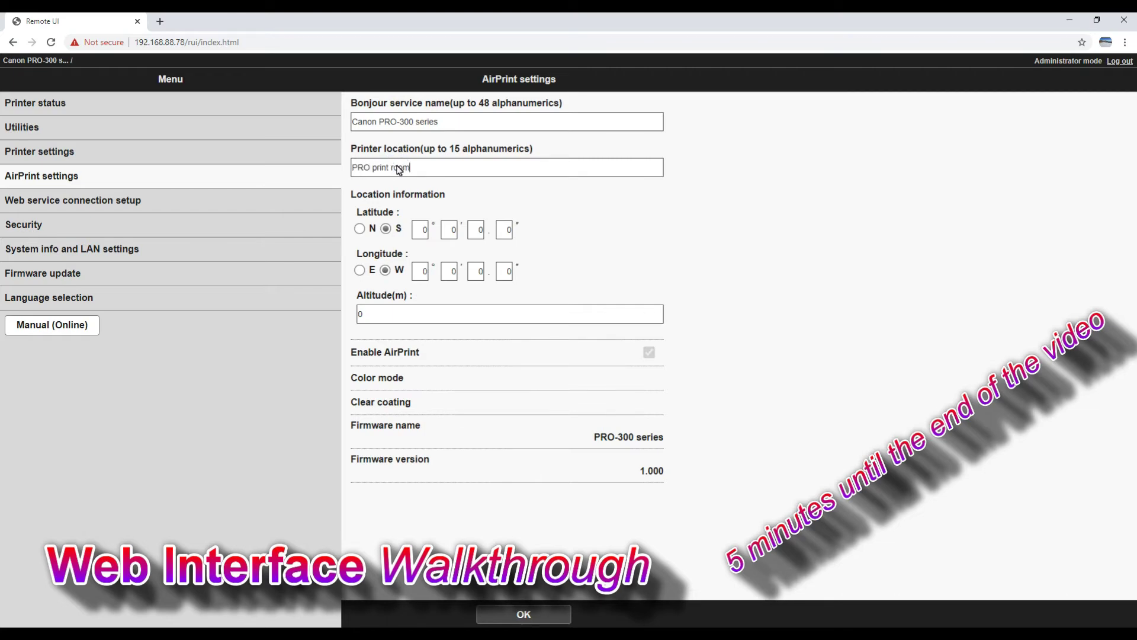
double_click(393, 315)
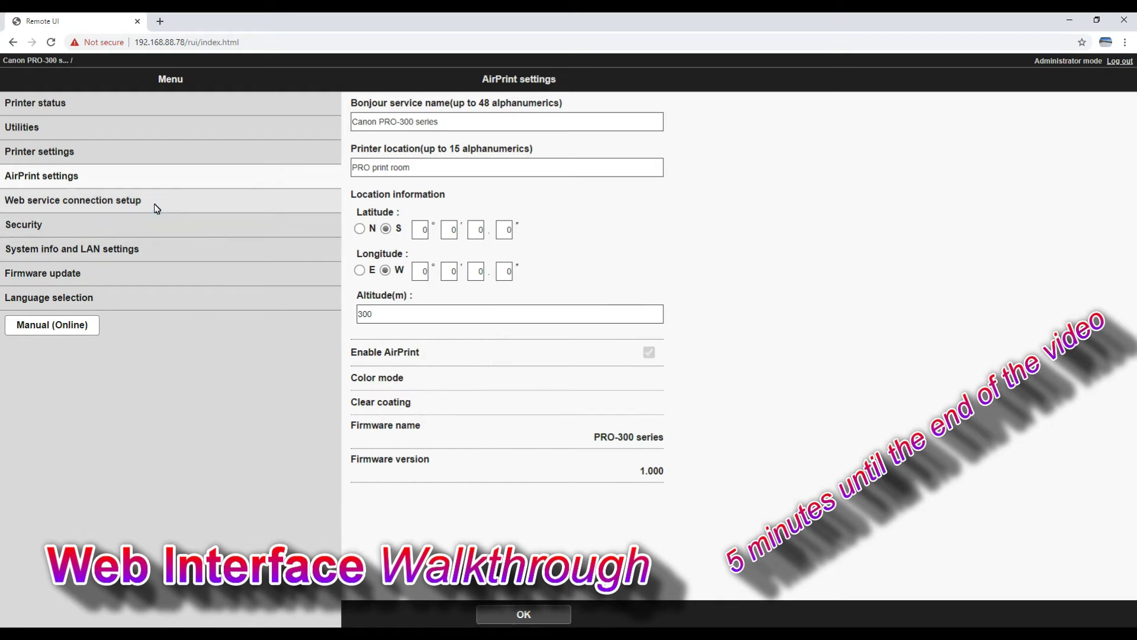
left_click(524, 612)
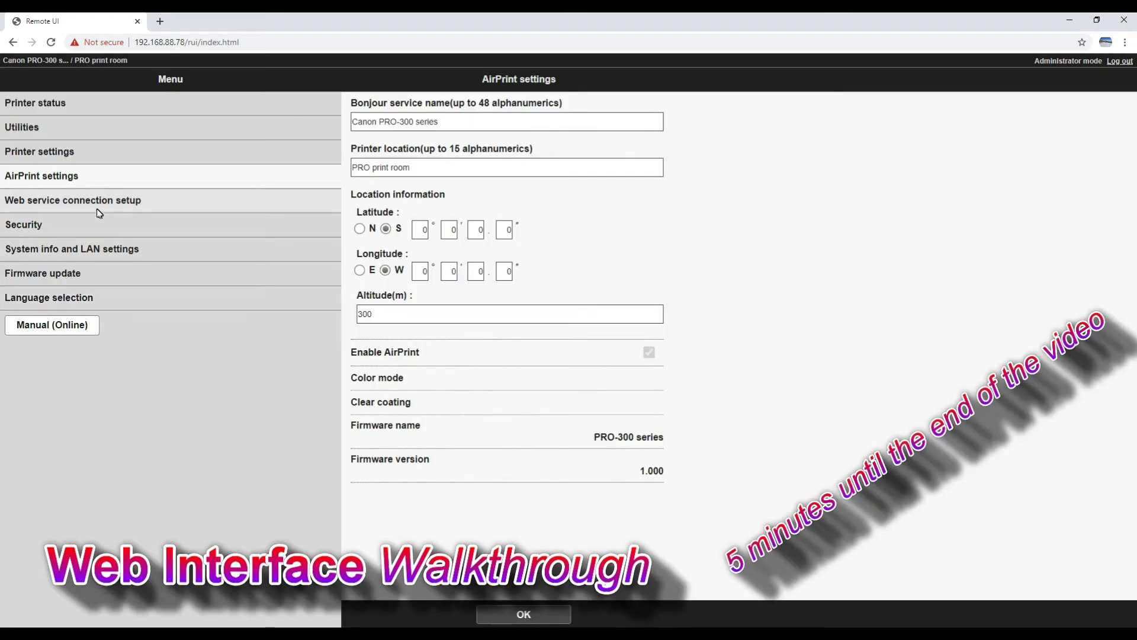
left_click(97, 208)
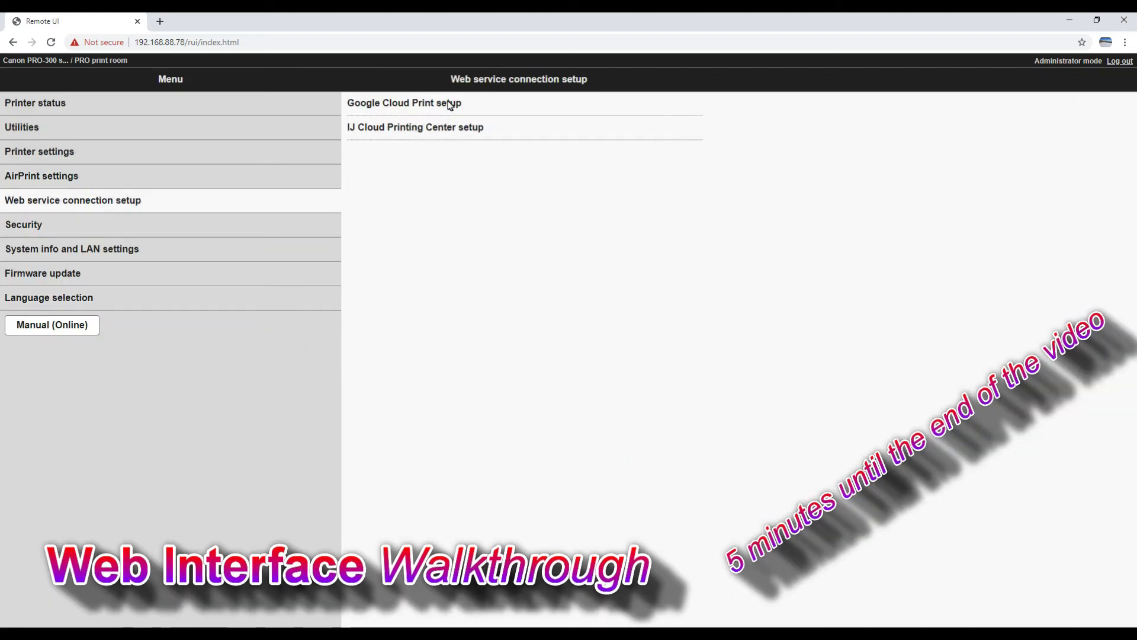
Register the printer with IJ Cloud Printing Center, confirm, and proceed to authentication
left_click(452, 128)
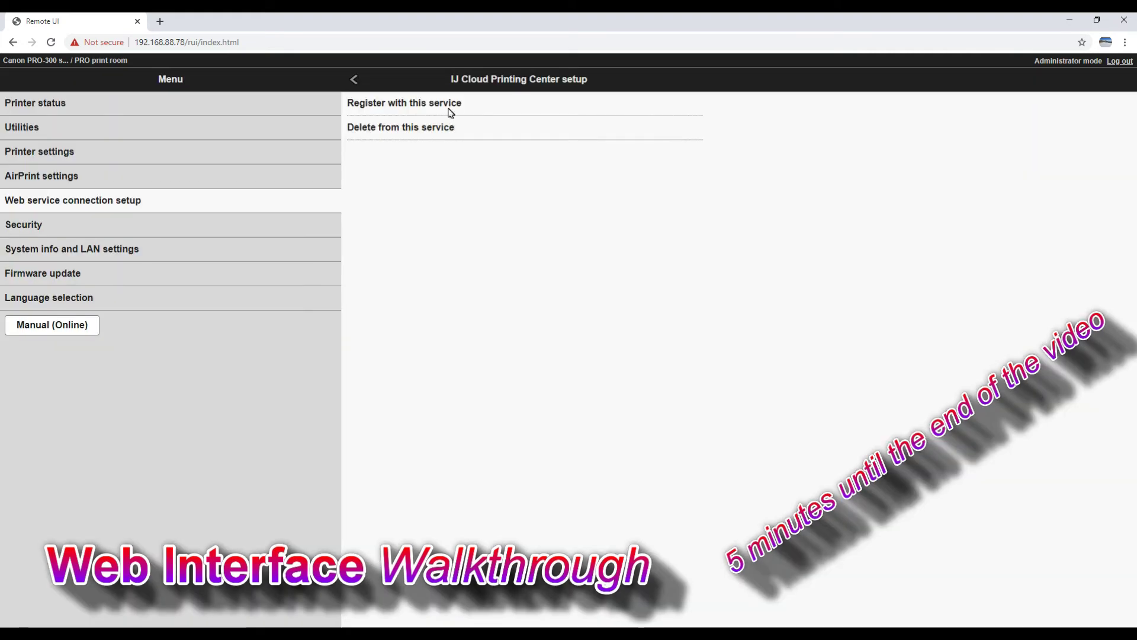
left_click(448, 108)
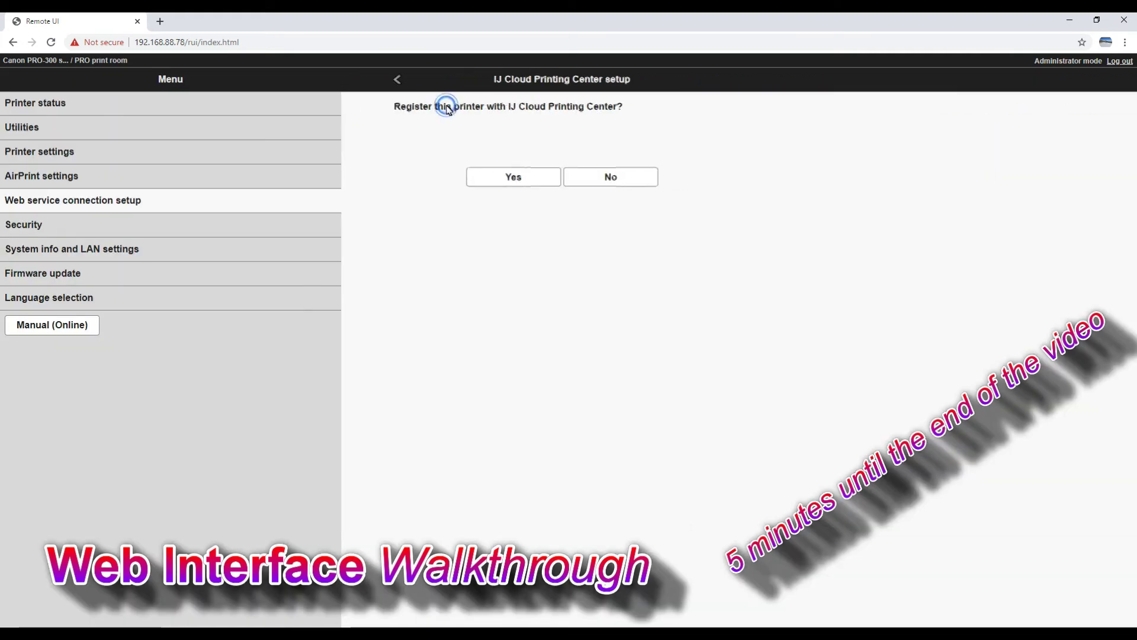
left_click(481, 178)
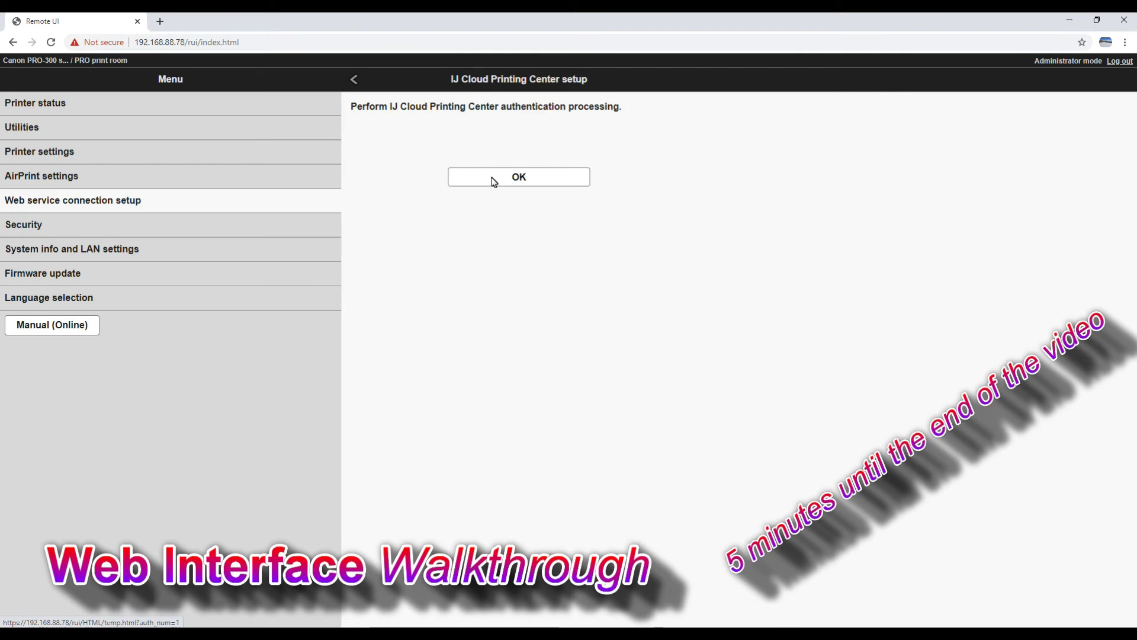
left_click(494, 182)
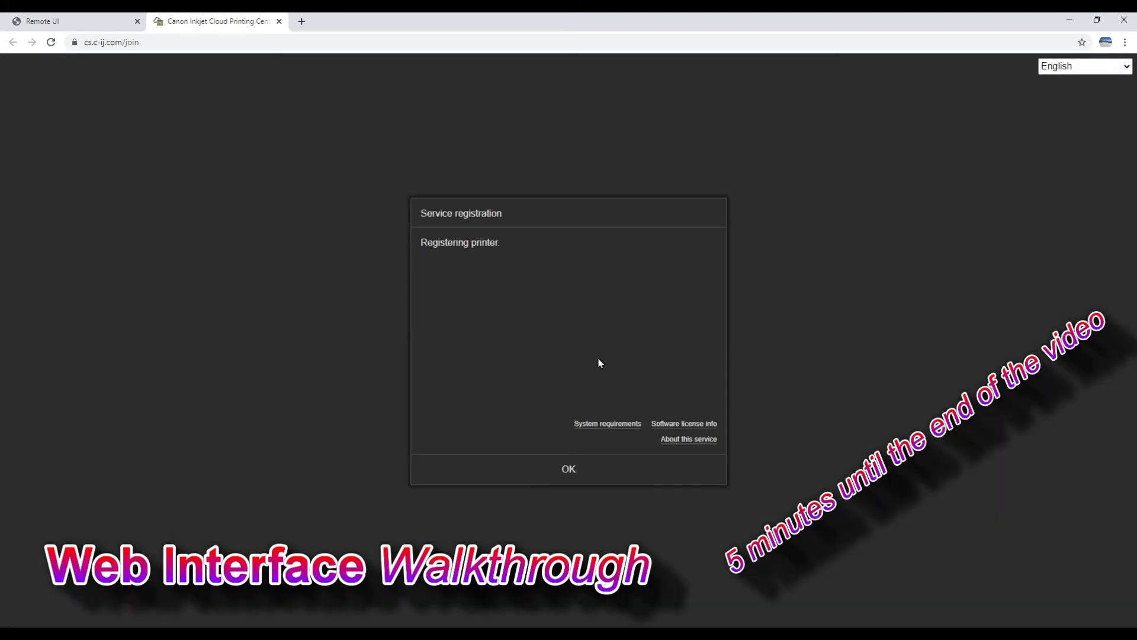
Confirm the service registration twice and return to the IJ Cloud setup options
left_click(588, 478)
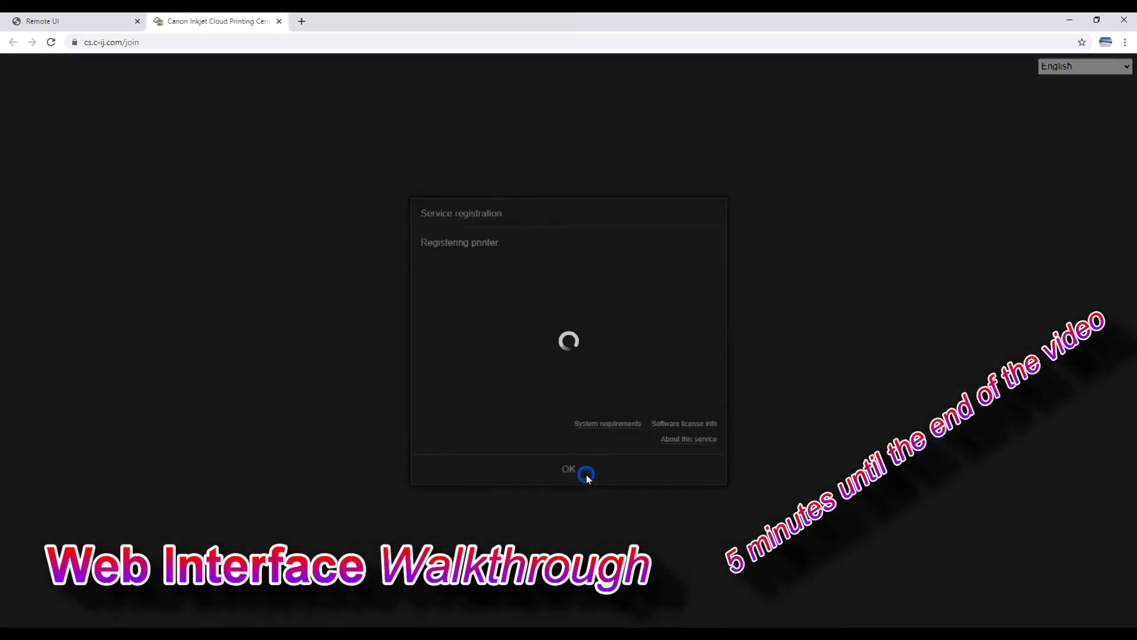
left_click(599, 471)
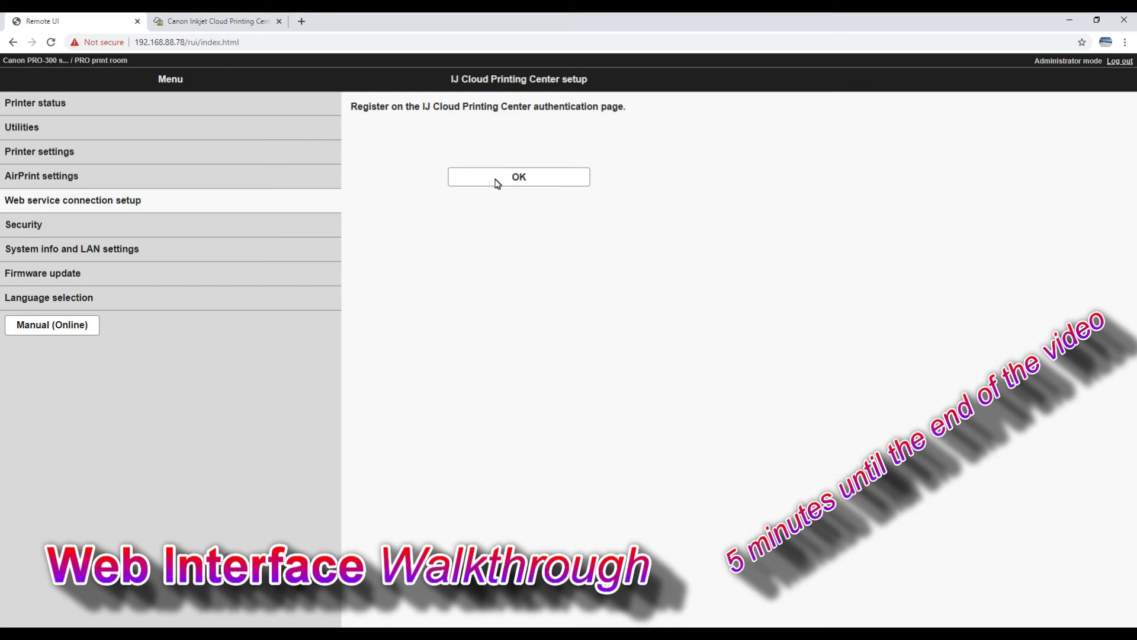
left_click(497, 183)
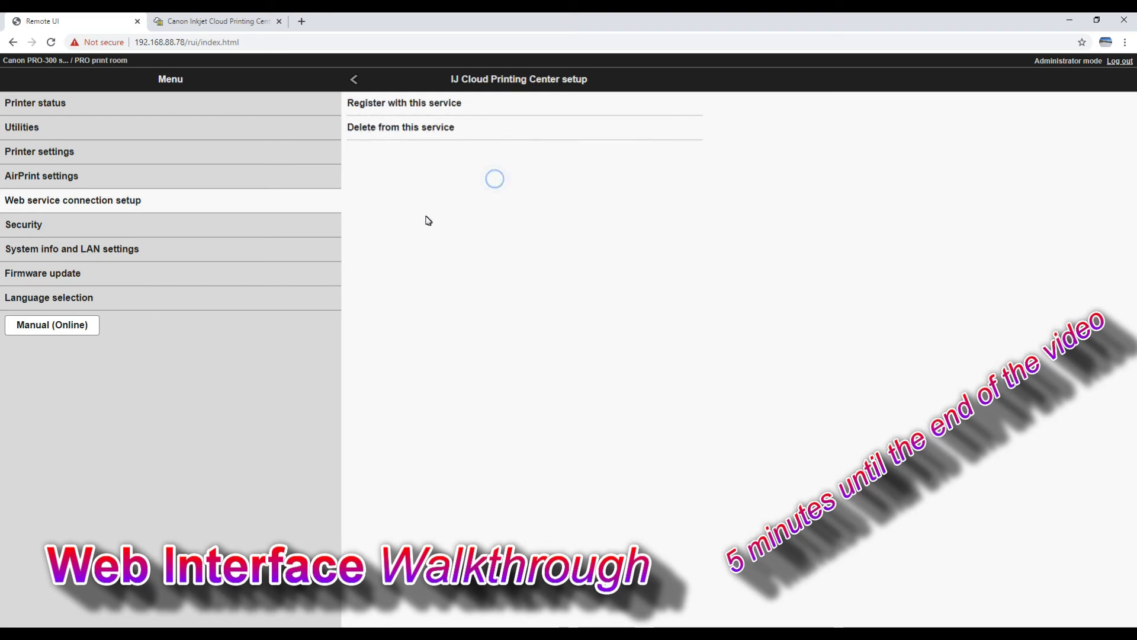
Review Security's administrator password, standard user mode and SSL/TLS pages, then go to System info and LAN settings
left_click(32, 228)
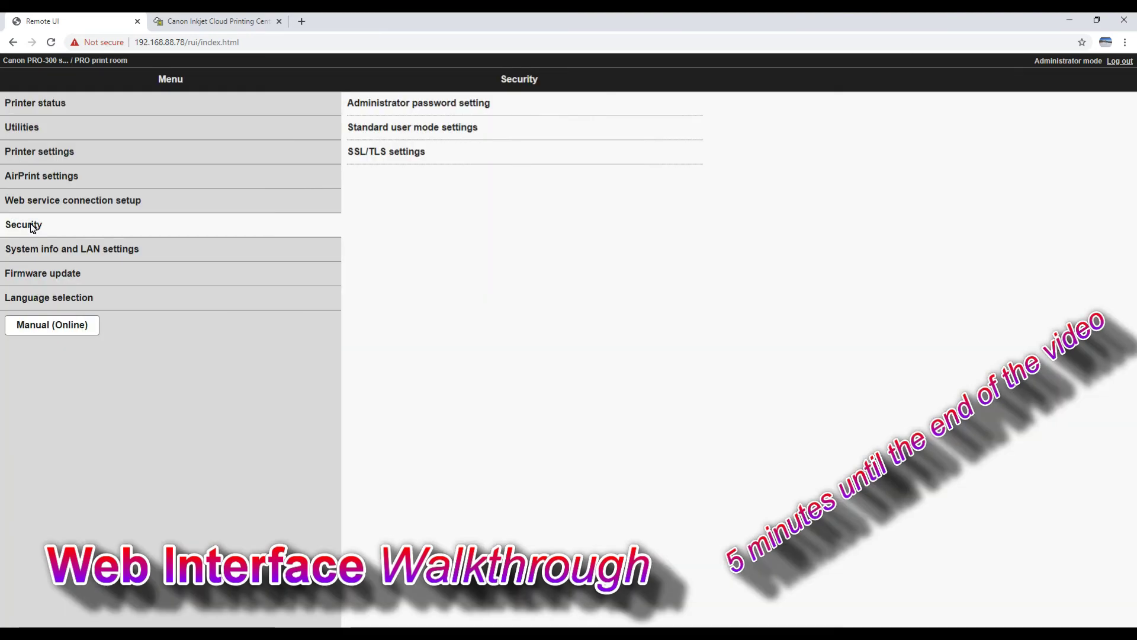
left_click(459, 109)
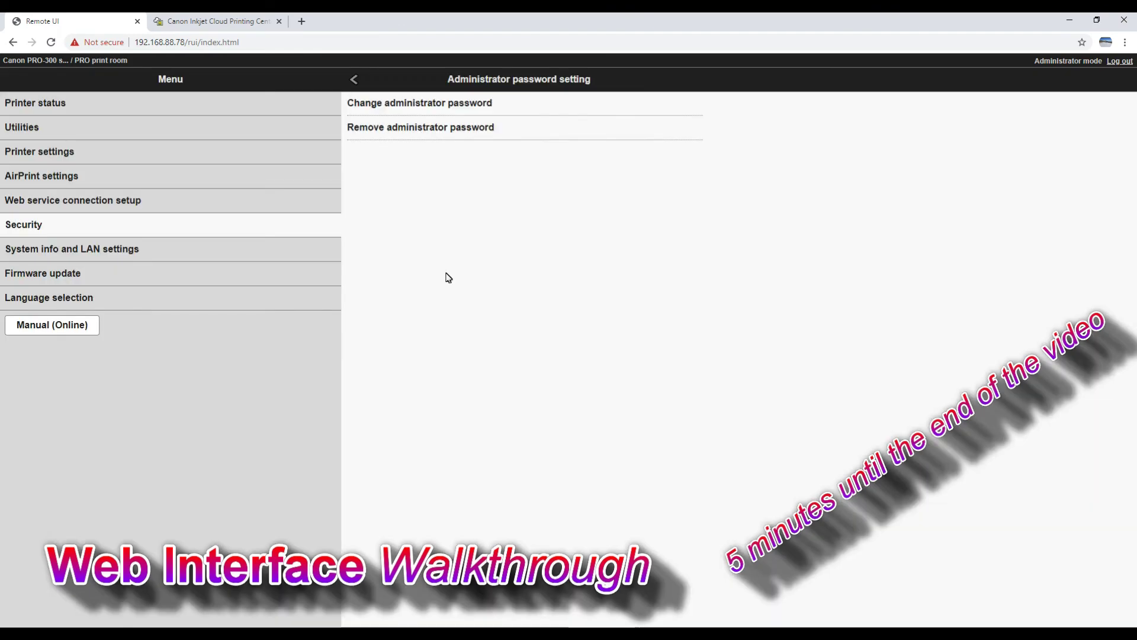
left_click(354, 79)
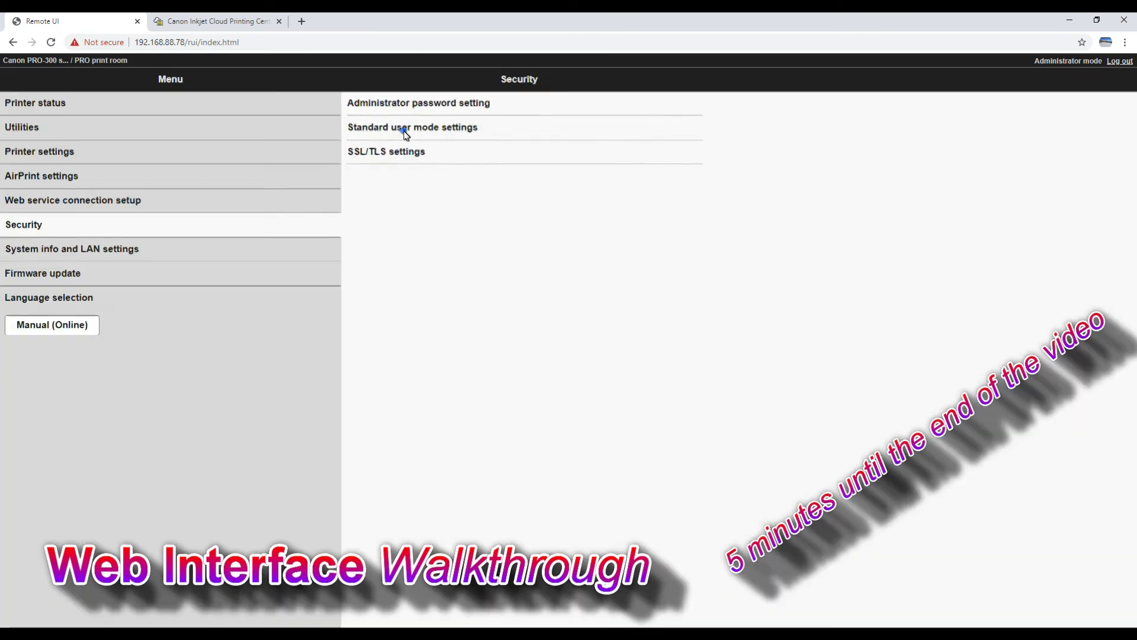
left_click(406, 135)
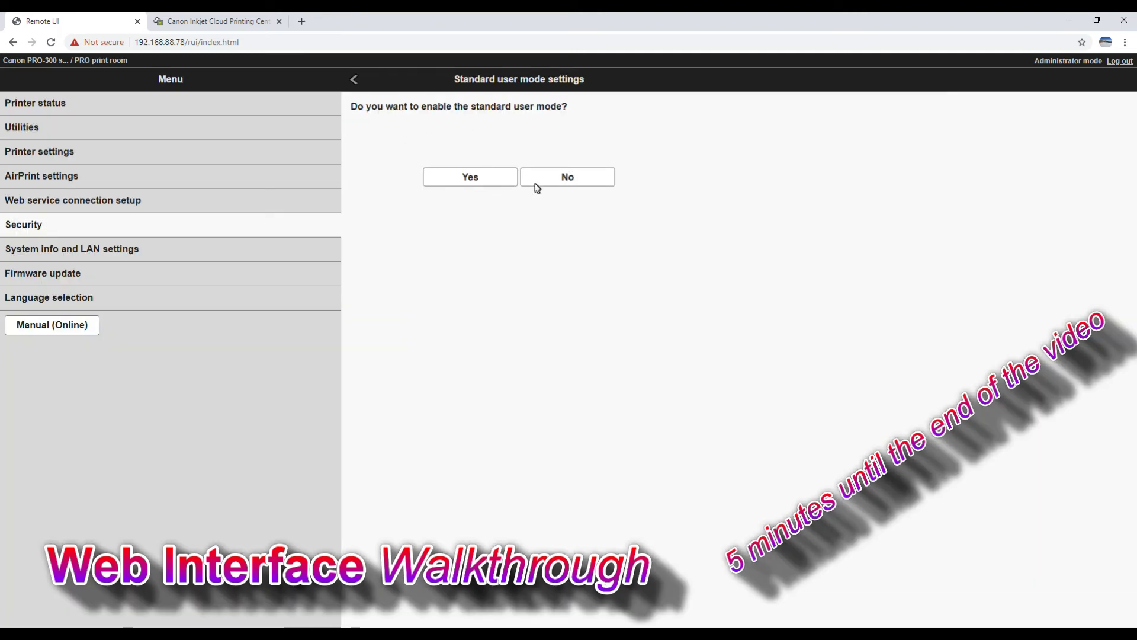
left_click(355, 80)
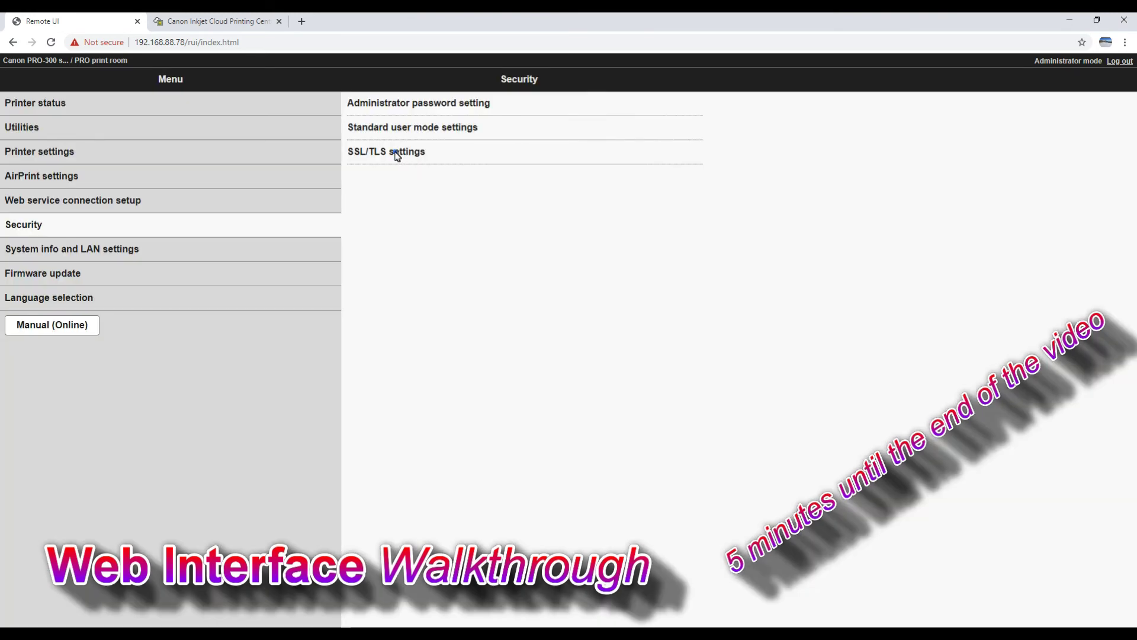
left_click(397, 153)
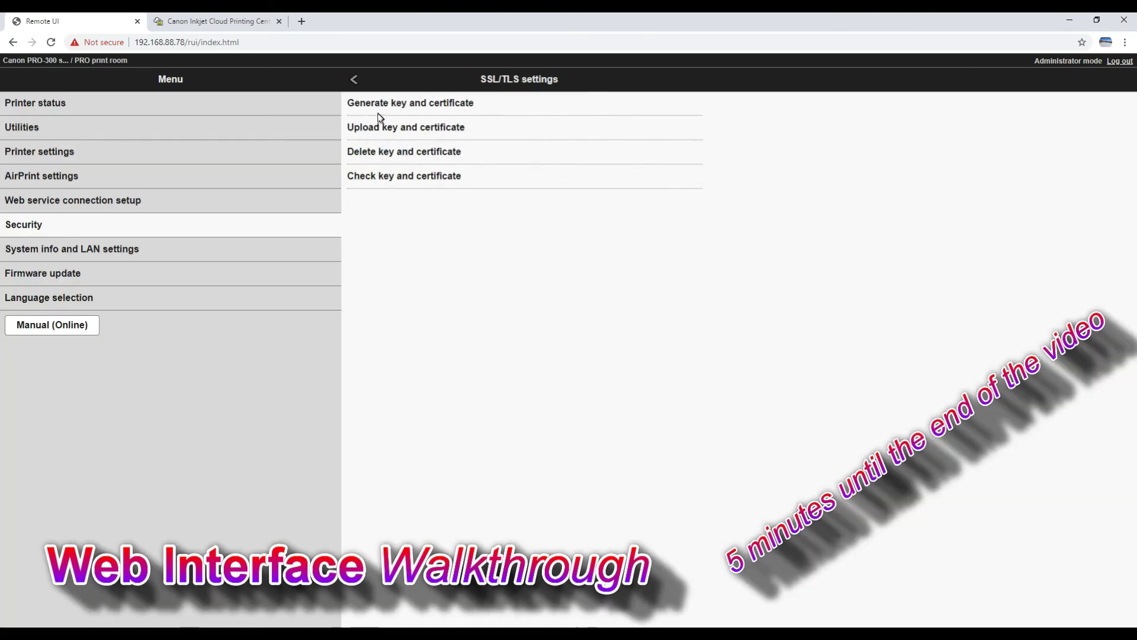
left_click(114, 253)
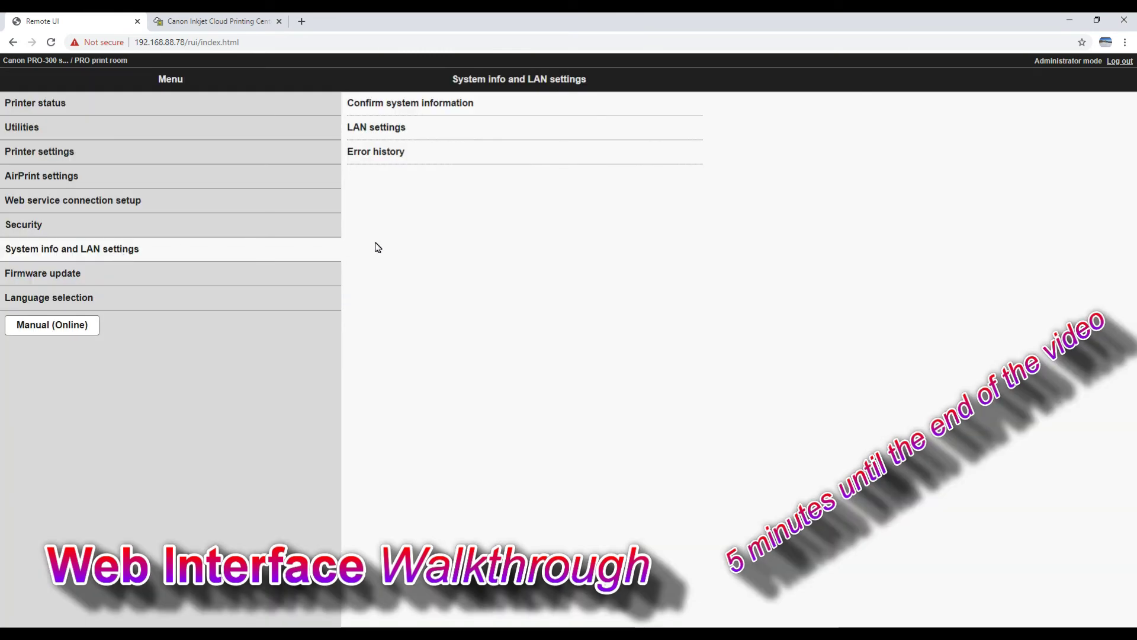
View the printer's system information, then recheck Security's SSL/TLS key and certificate options
left_click(429, 111)
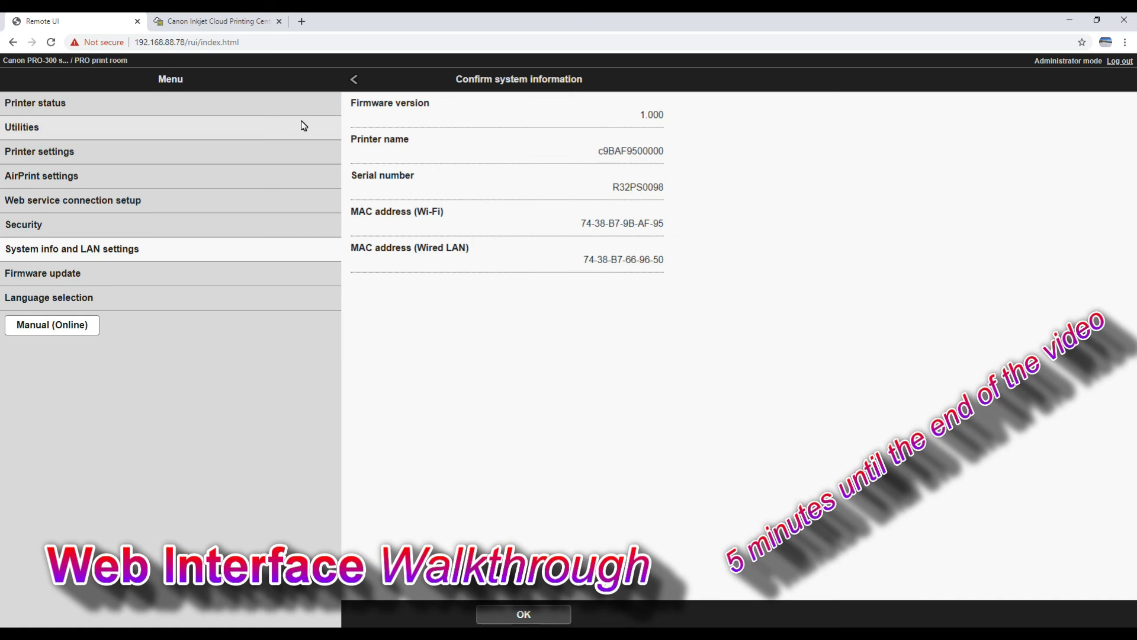
left_click(15, 43)
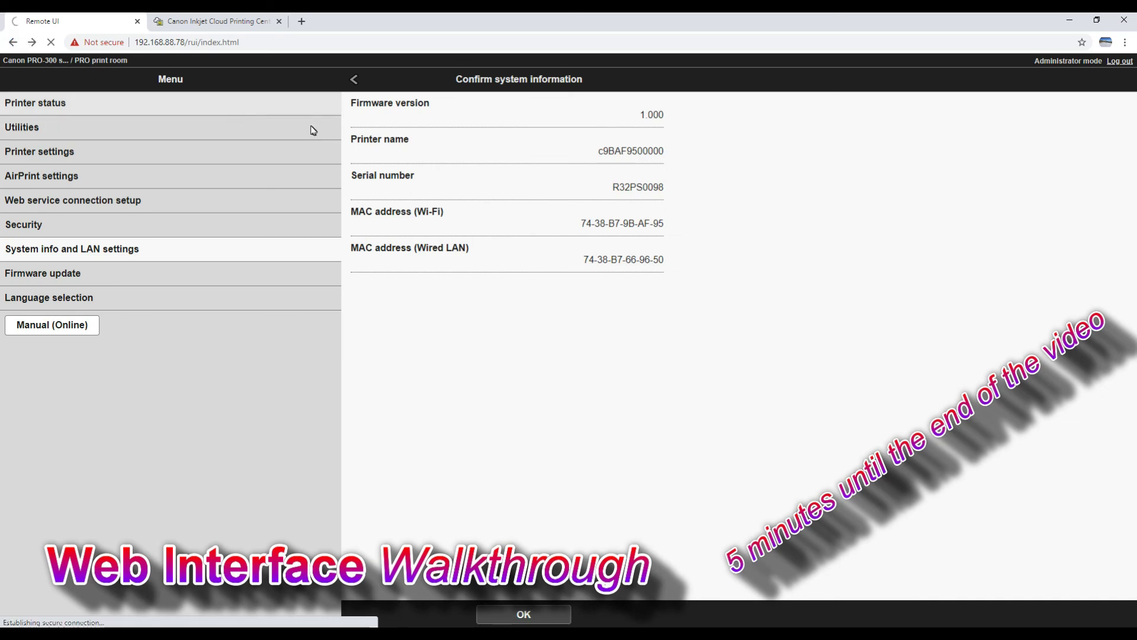
left_click(92, 223)
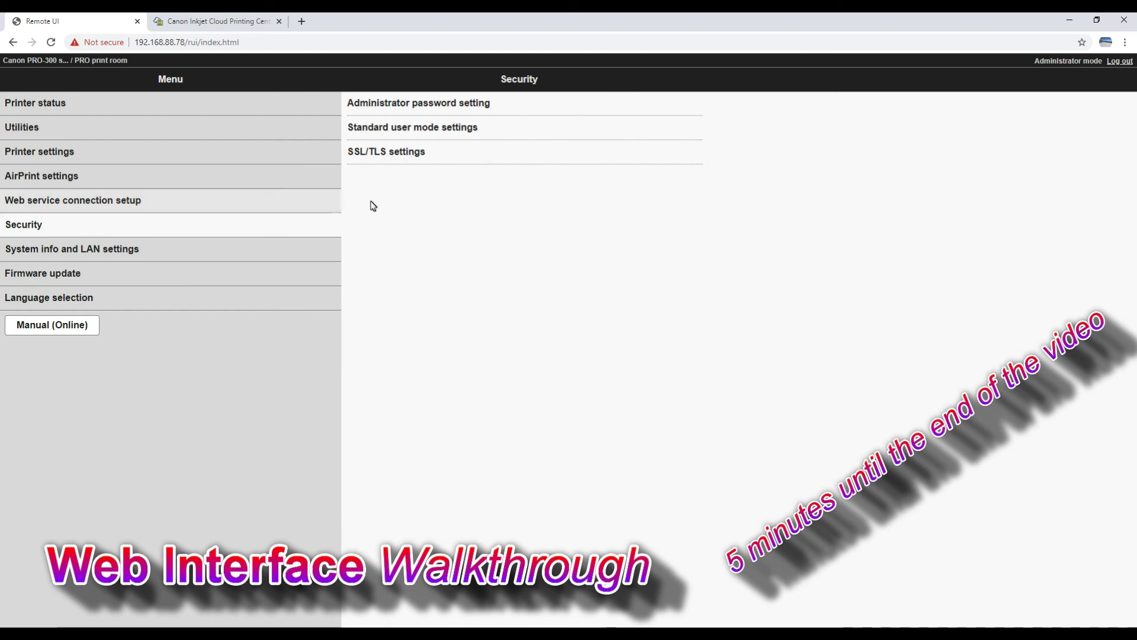
left_click(411, 155)
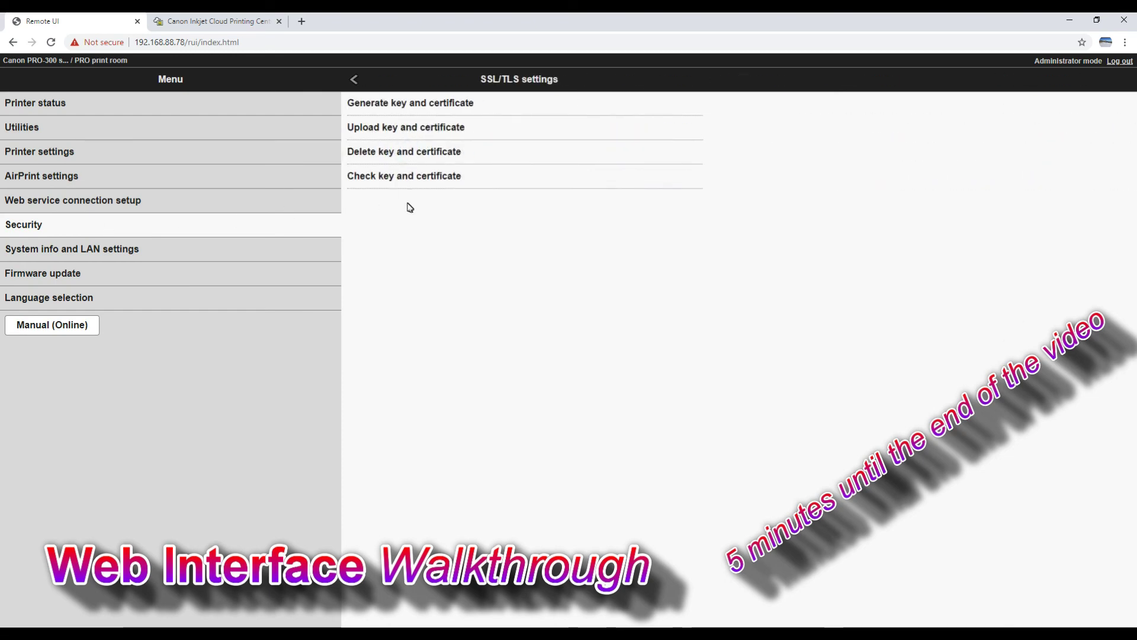
left_click(356, 81)
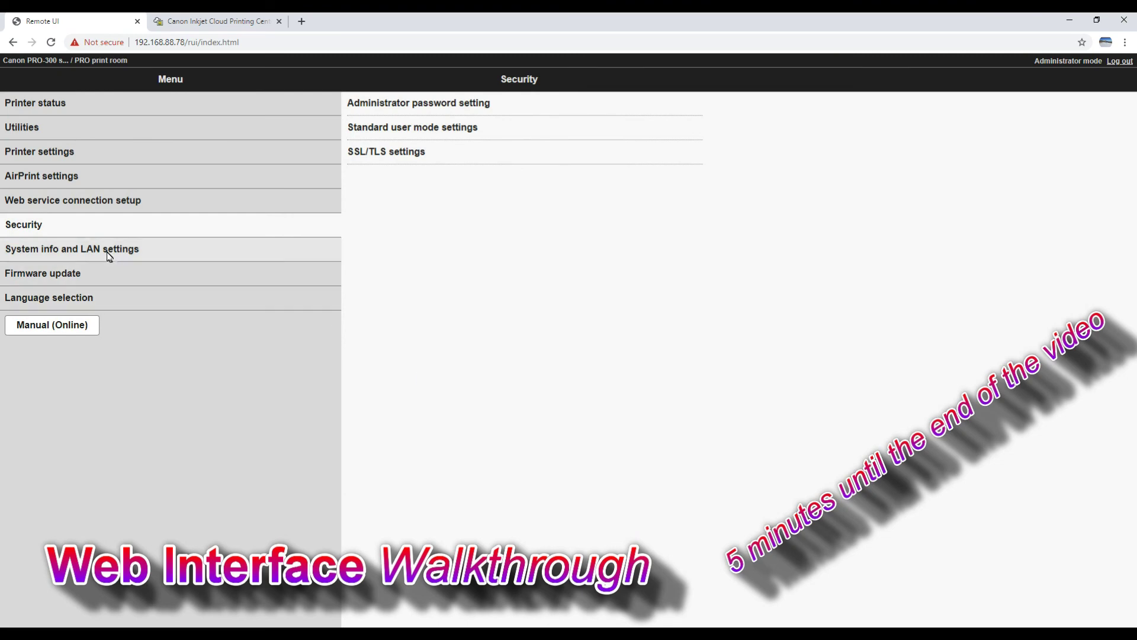
Look at LAN settings' advanced setup without continuing, then go to Firmware update
left_click(108, 255)
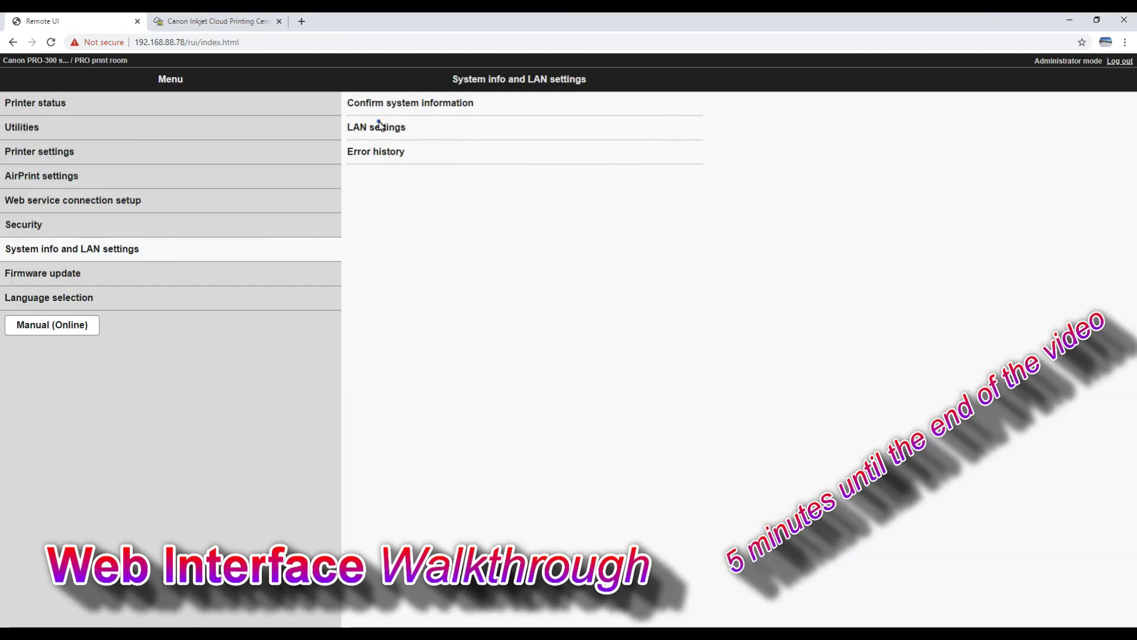
left_click(379, 125)
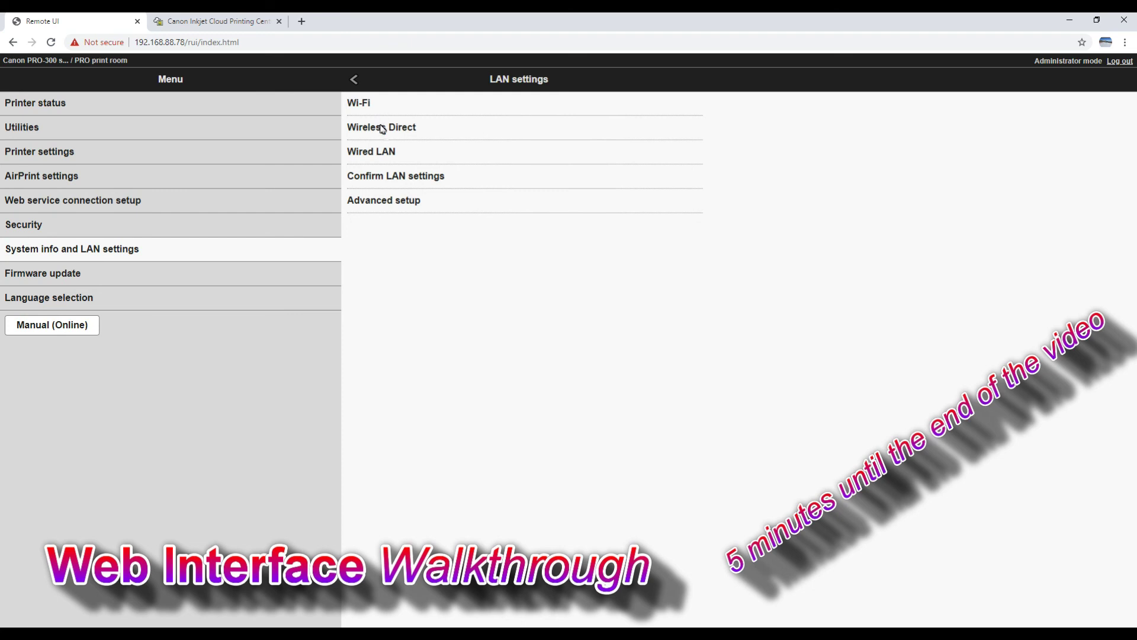
left_click(392, 203)
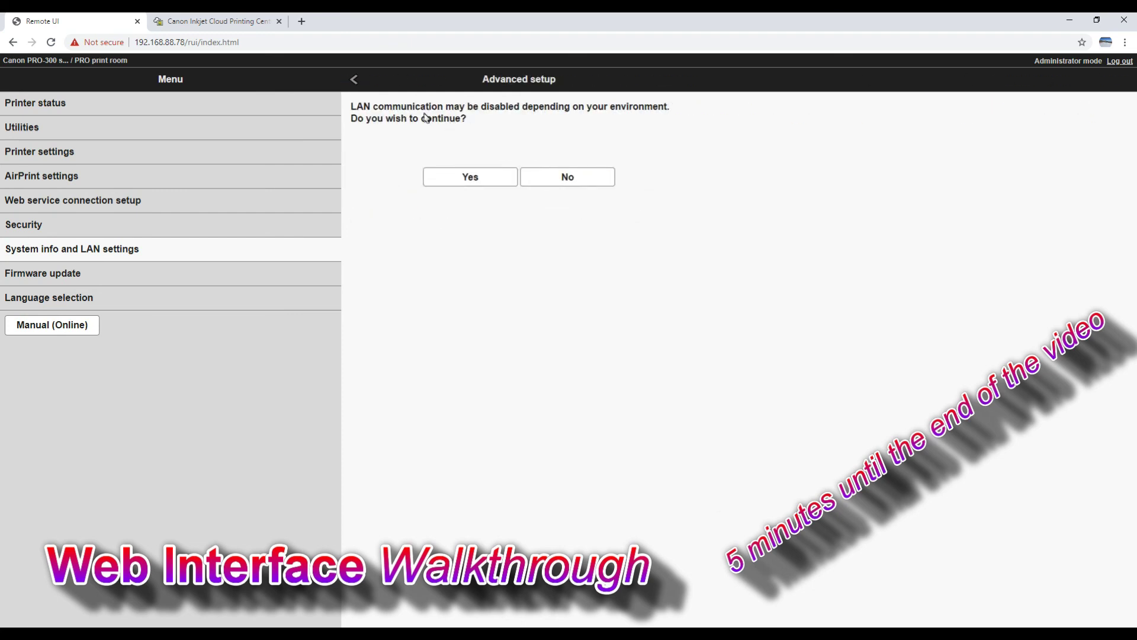
left_click(356, 84)
left_click(79, 272)
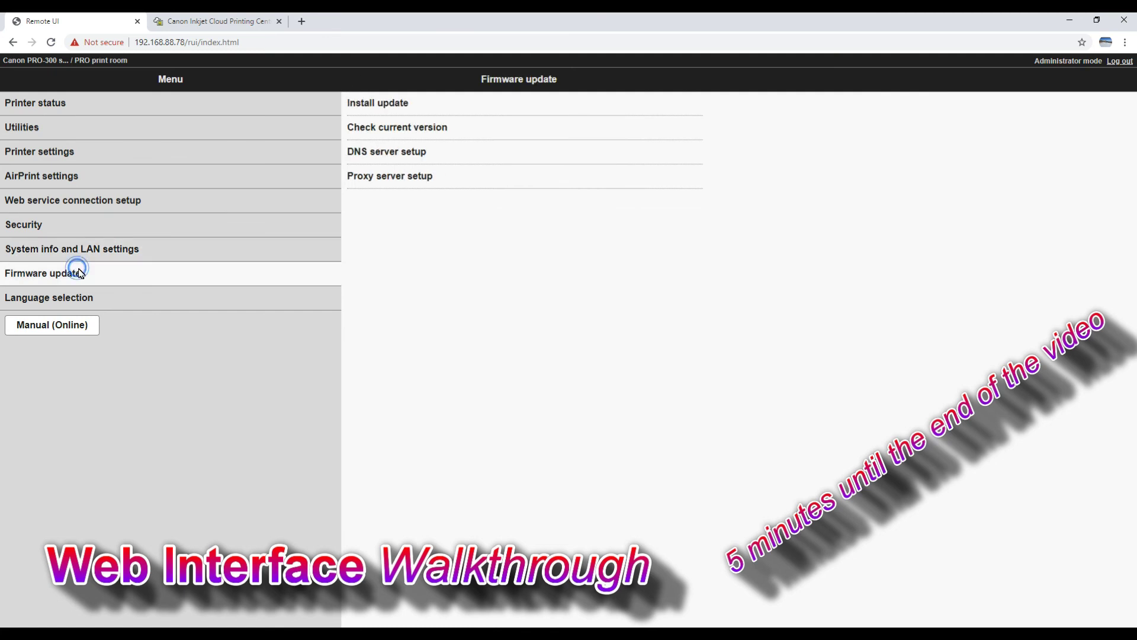
Check the firmware reports version 1.000, then view Language selection with English as display language
left_click(402, 136)
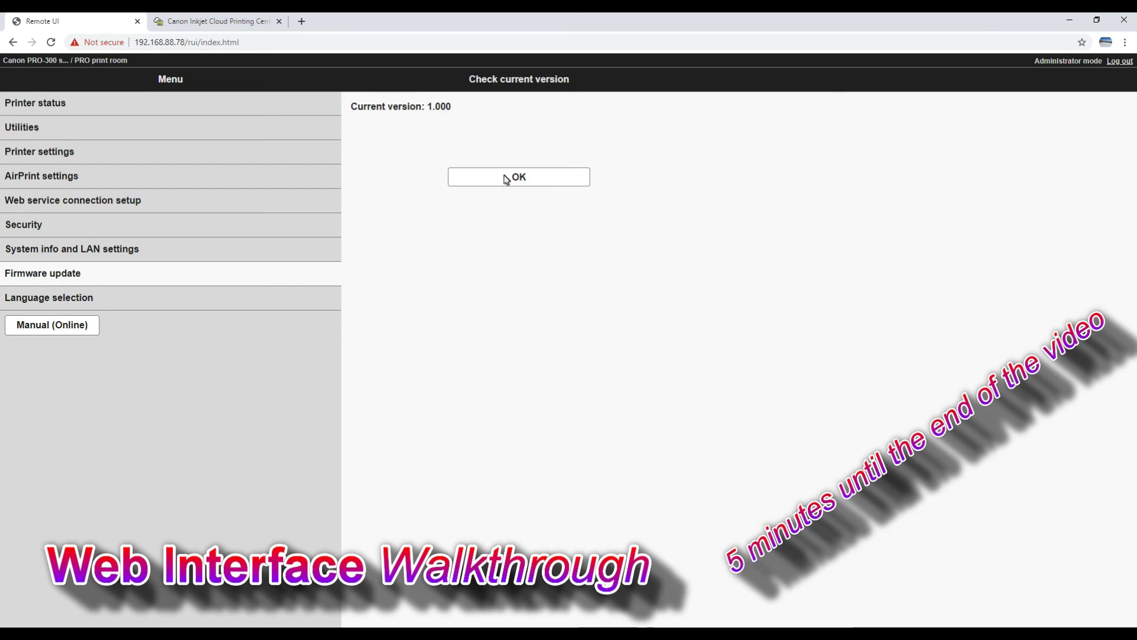
left_click(512, 178)
left_click(89, 301)
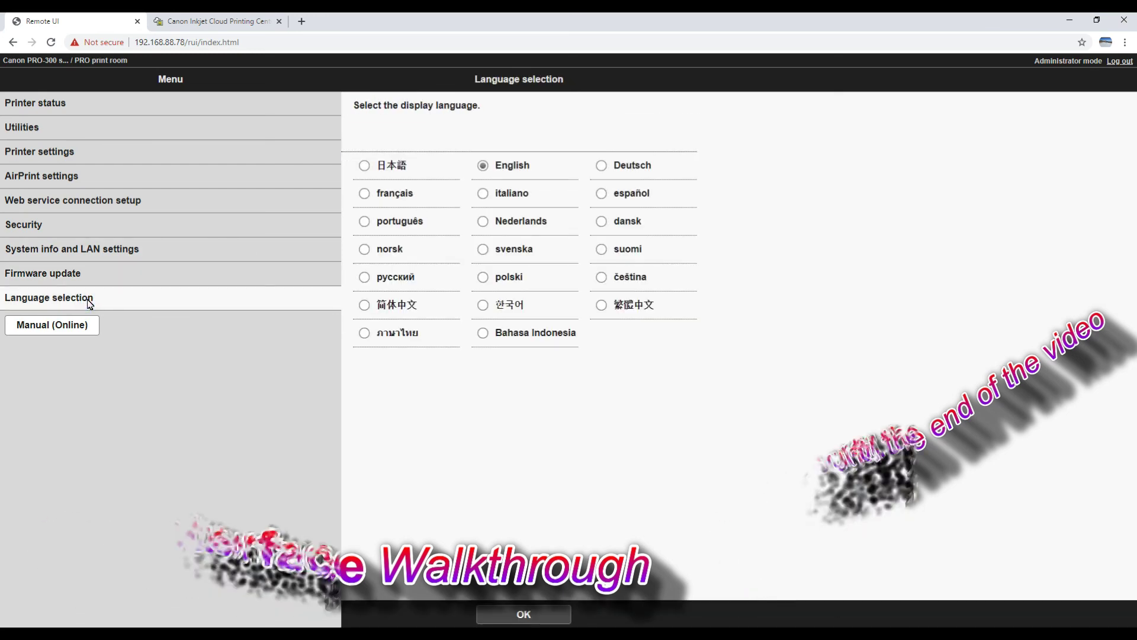